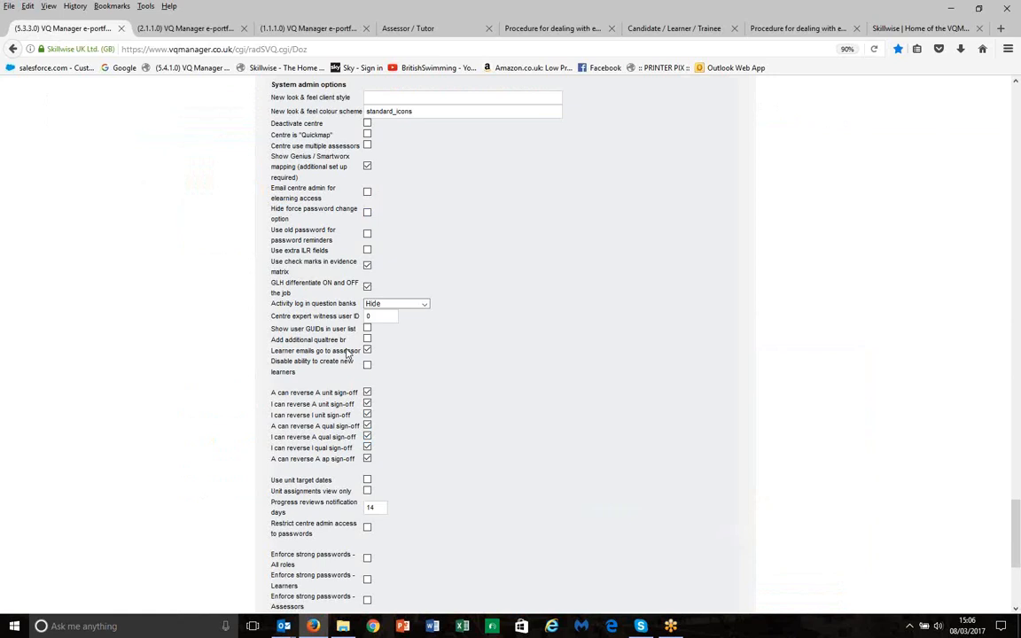
Step: Switch to the assessor's VQ Manager account and review the personal details form down to the email field
click(187, 29)
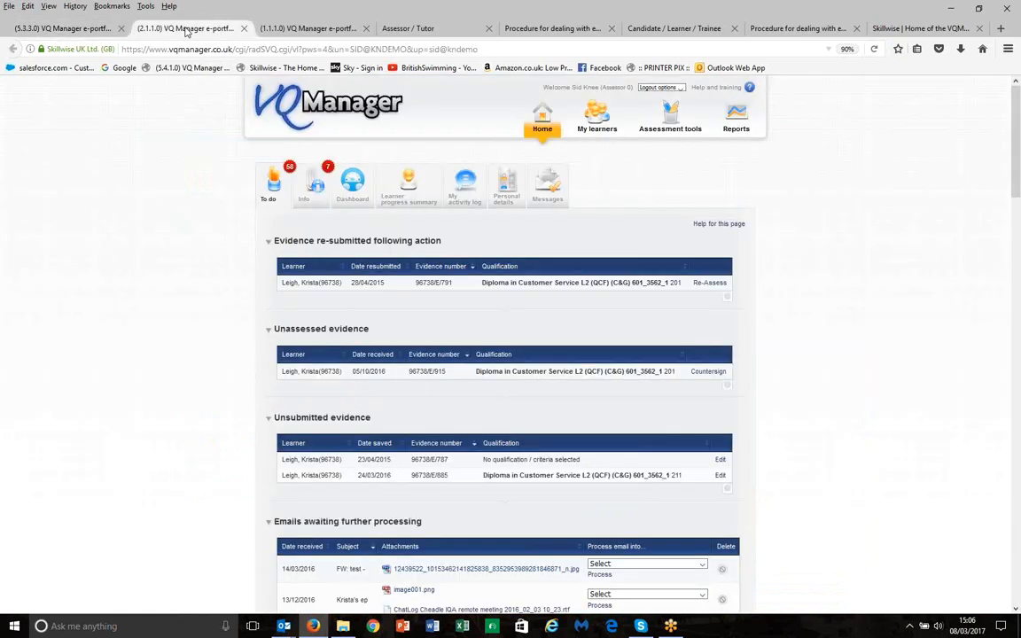
click(506, 200)
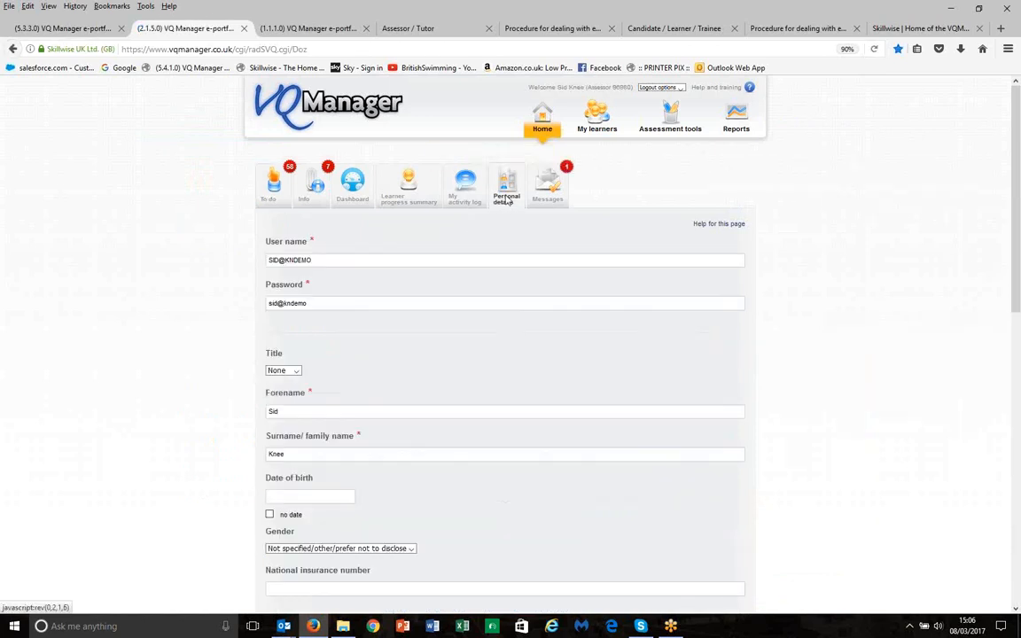
drag(1015, 97, 1015, 397)
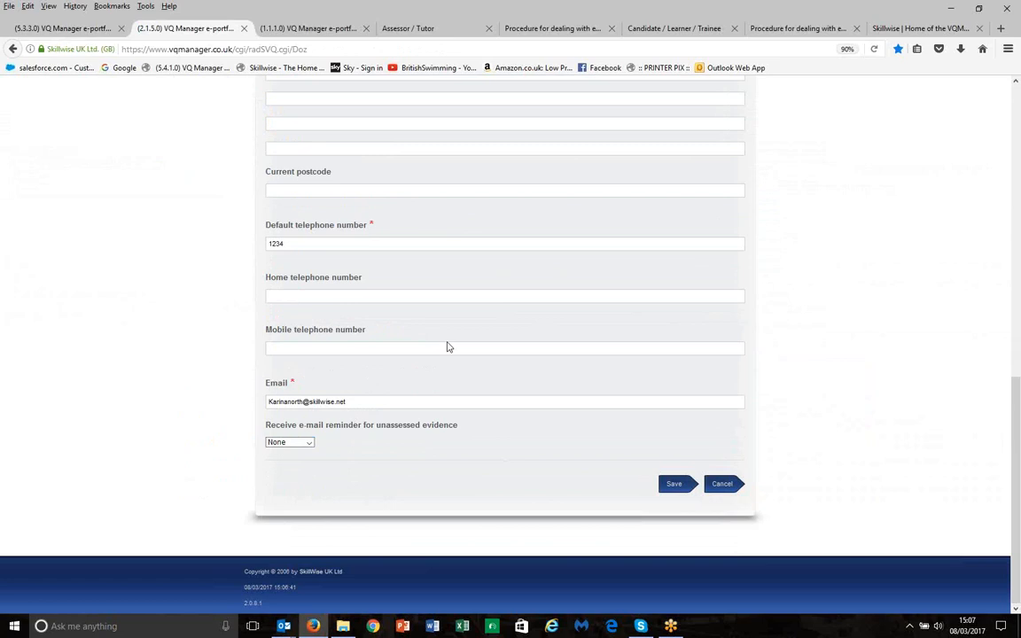
scroll(420, 342, up, 10)
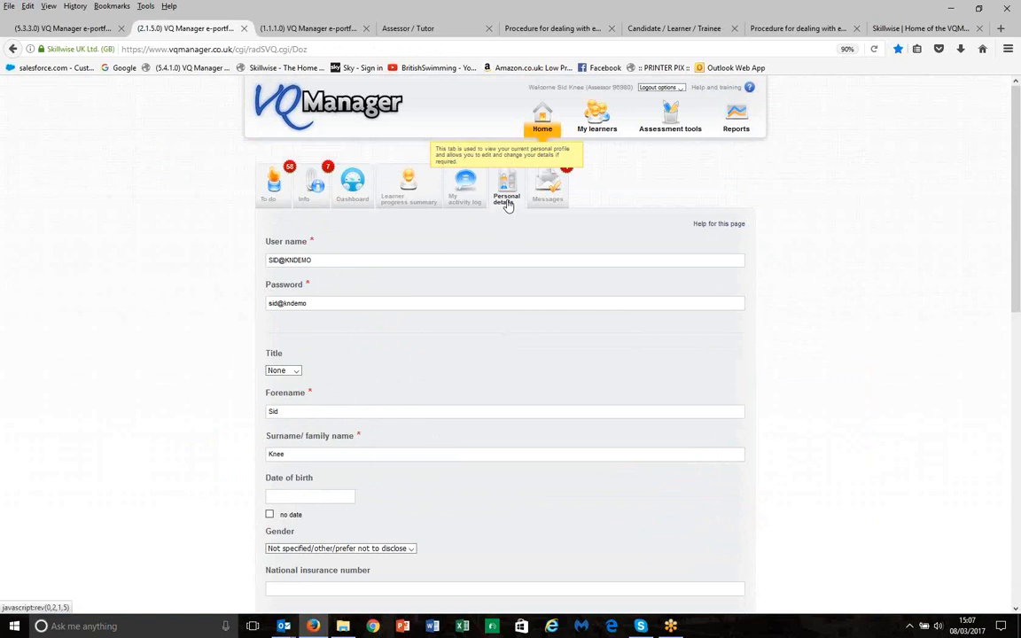
Step: Switch to Outlook, review the draft message "Always include the learner's name here" with its recipient and attachment, and close it unsent
mouse_move(284, 625)
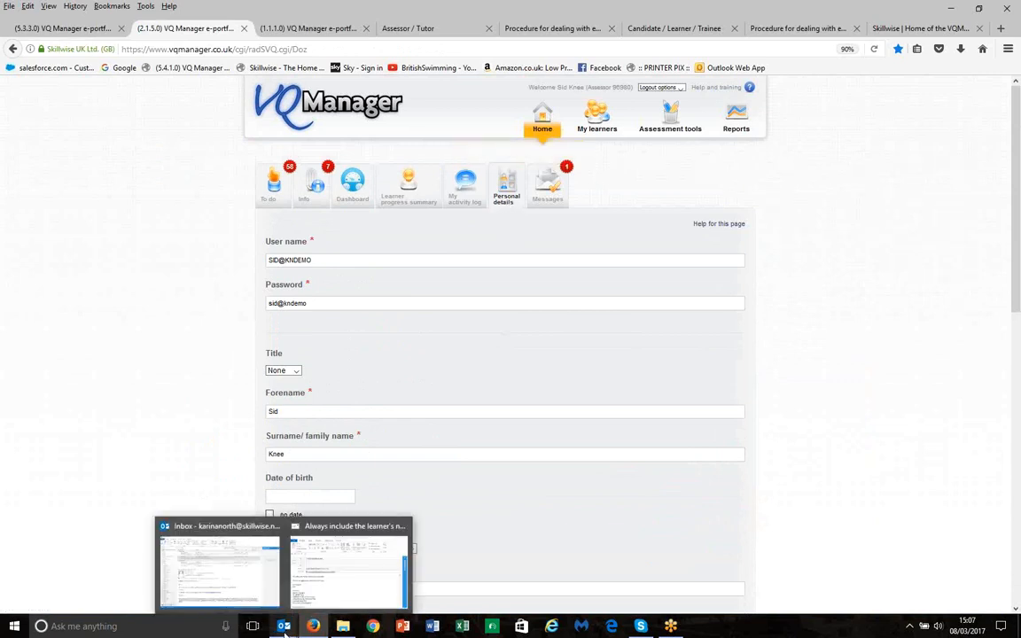
click(324, 575)
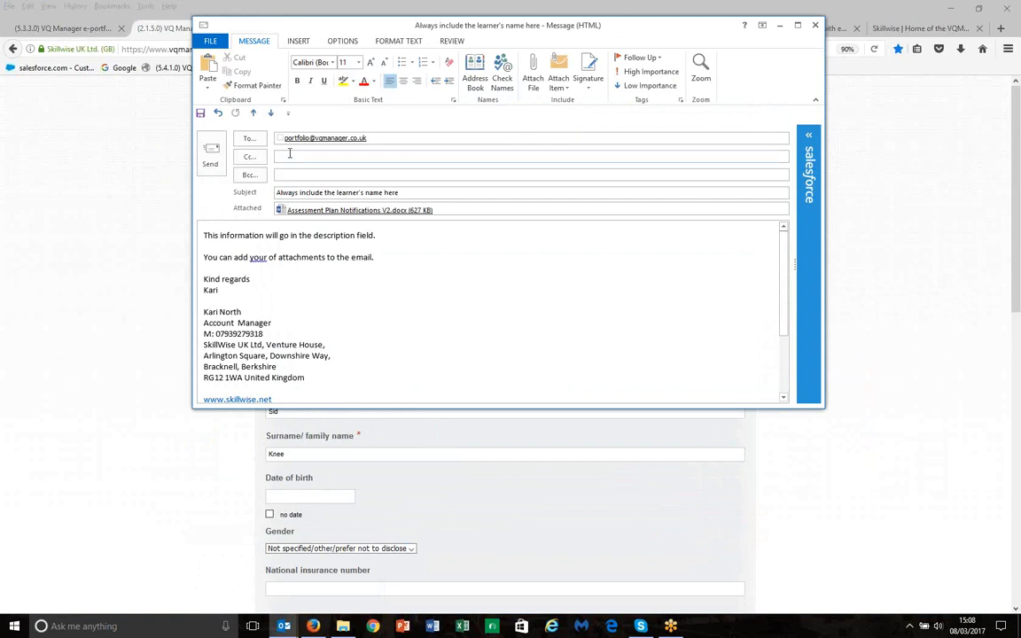
mouse_move(326, 146)
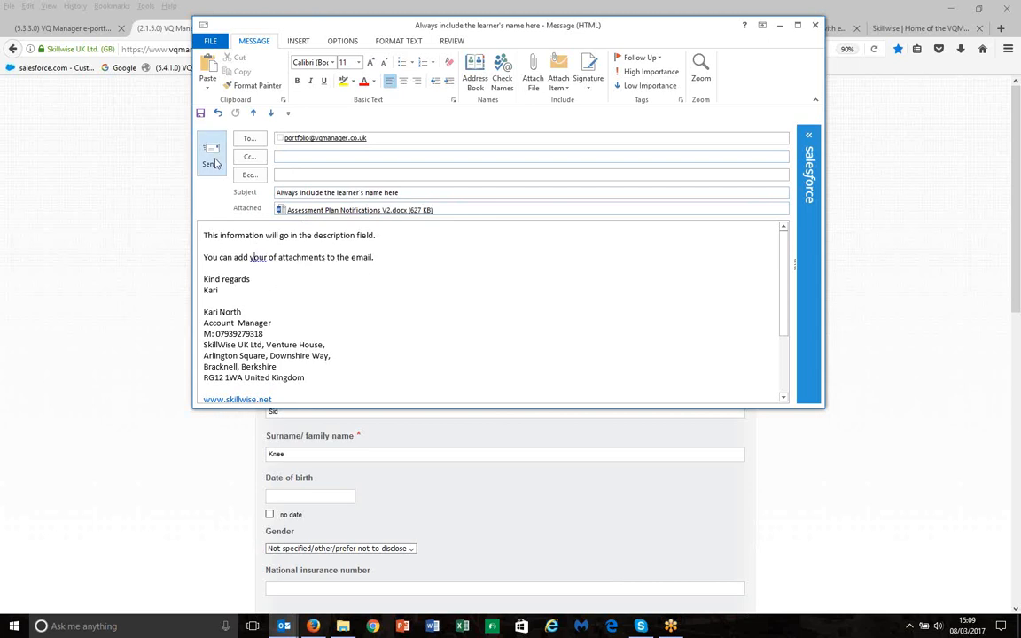
click(816, 28)
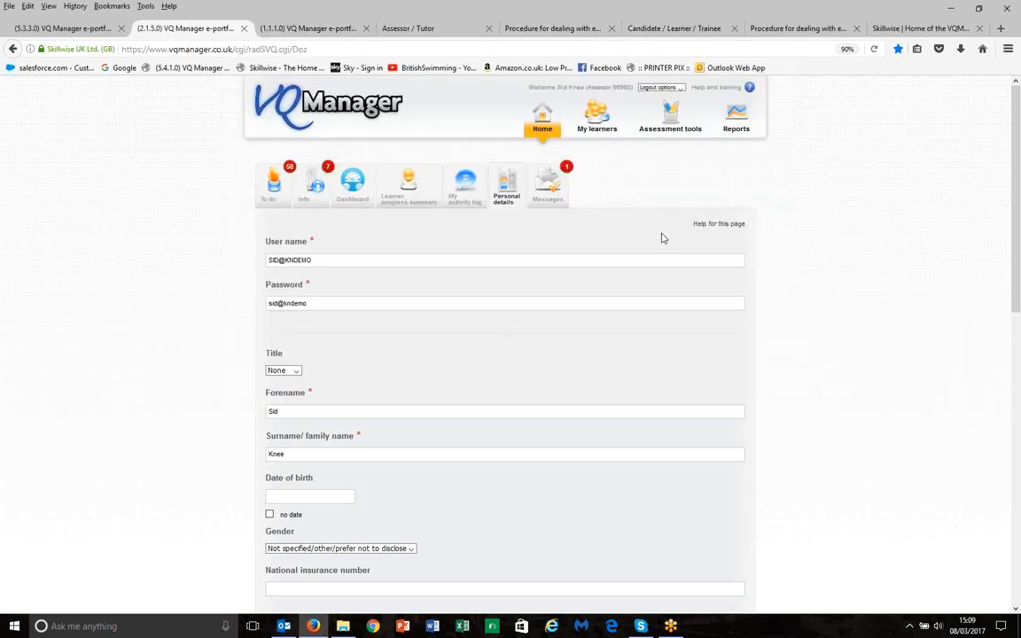
Step: From the assessor's to-do list in VQ Manager, process the unassigned email "FW: test -" dated 14/03/2016 into Evidence
click(272, 197)
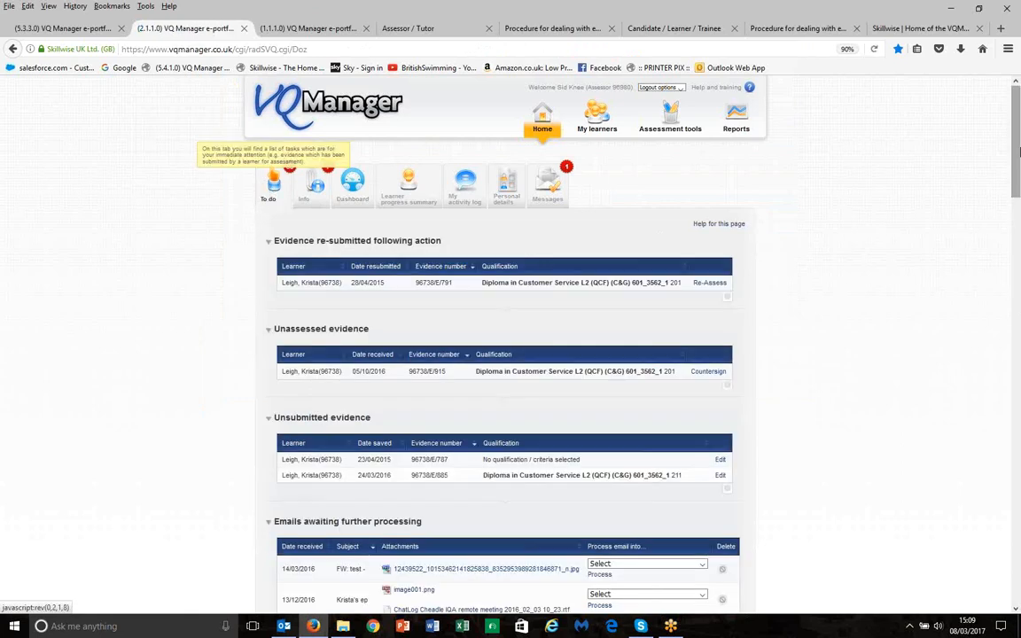
drag(1017, 140, 1016, 228)
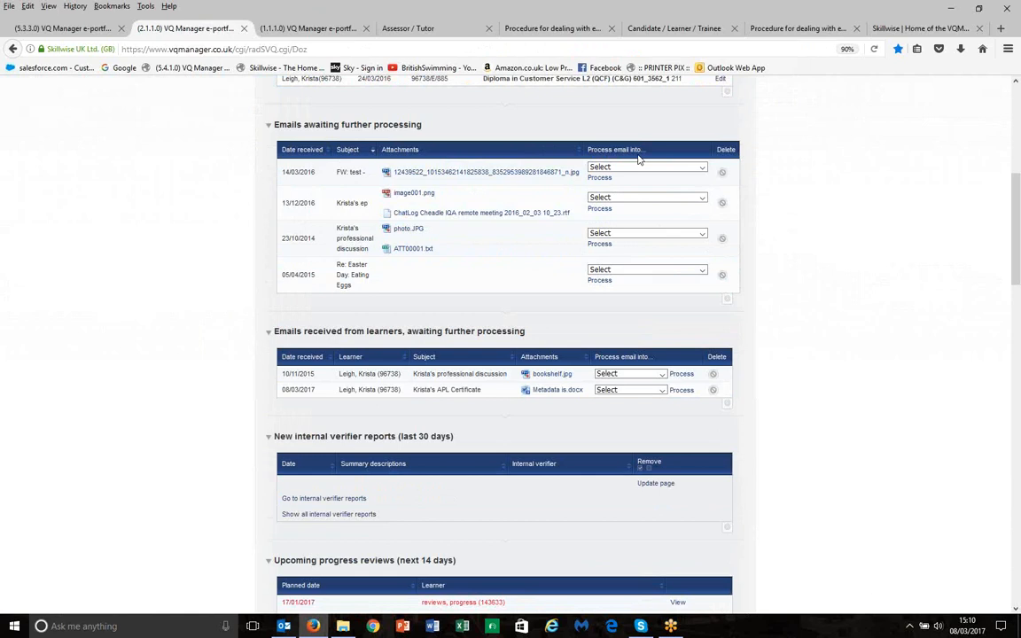
click(702, 169)
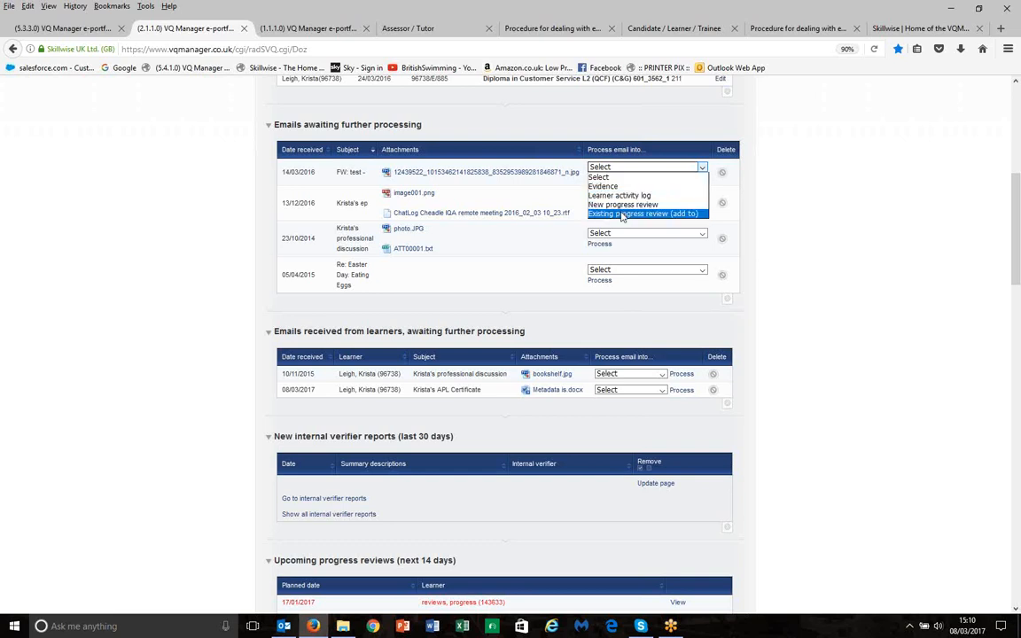
click(608, 187)
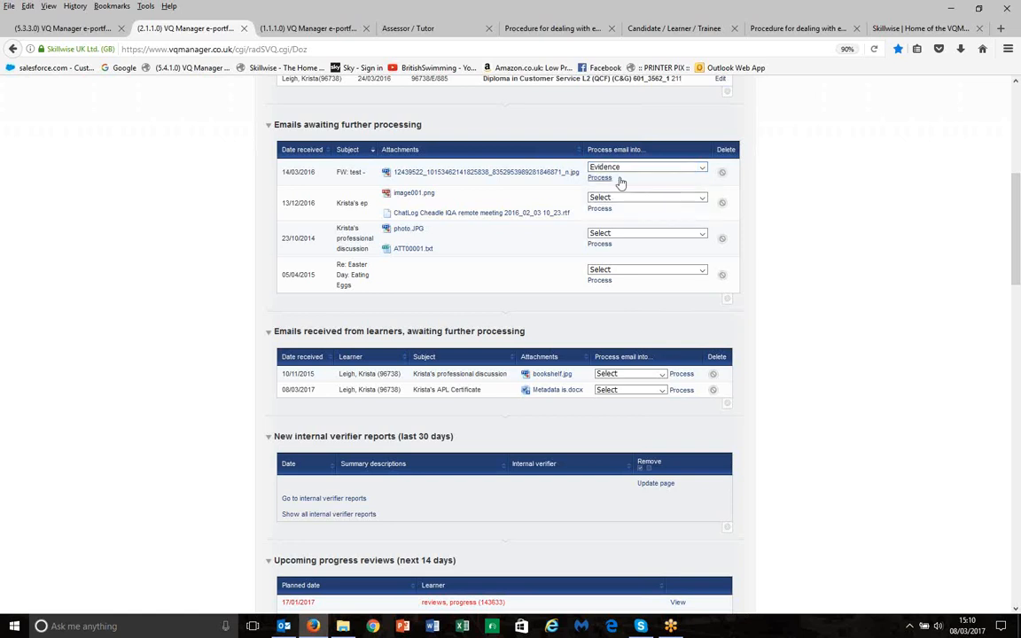
click(600, 179)
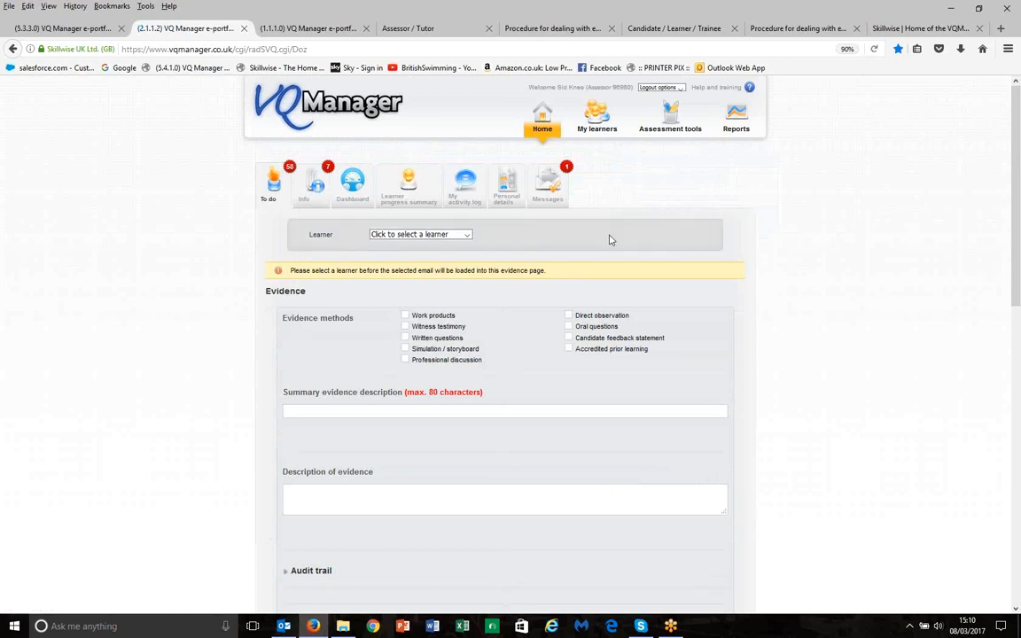
Step: Assign the first listed learner to the evidence and mark Direct observation as the evidence method
click(464, 236)
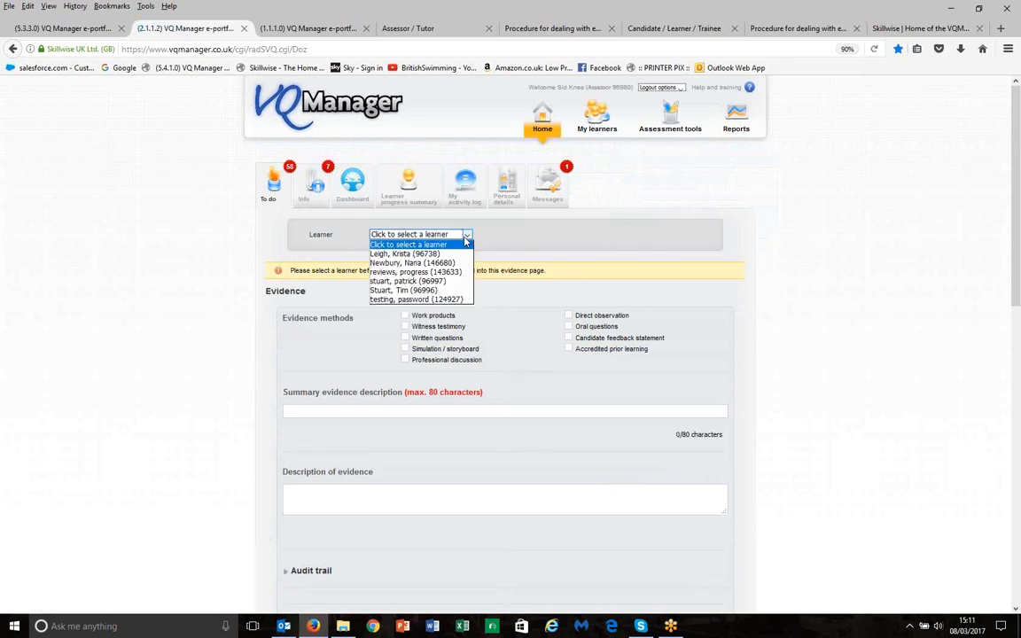
click(406, 254)
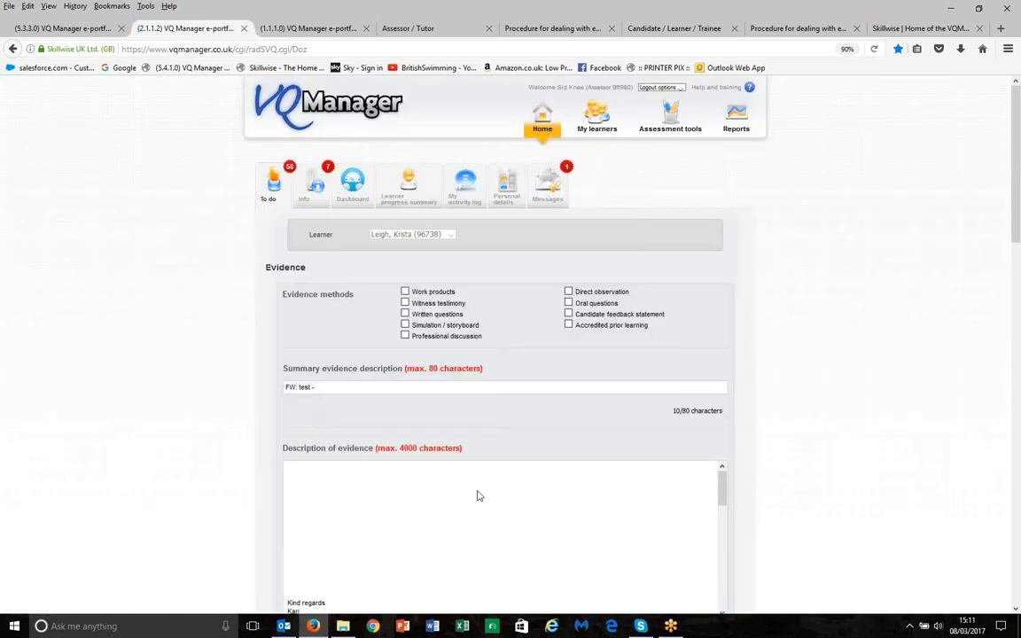
scroll(1016, 221, down, 3)
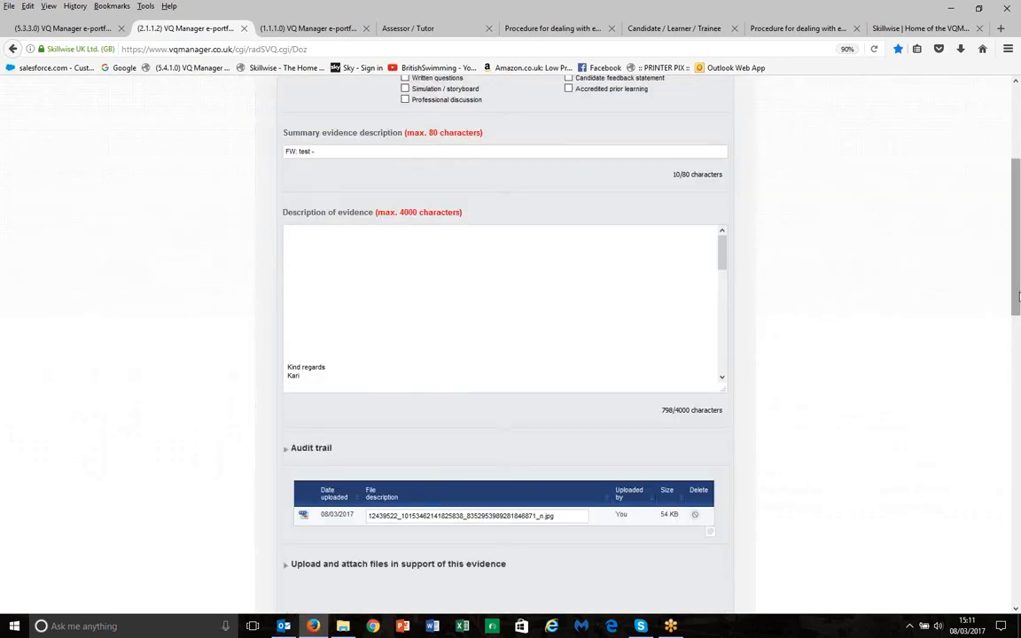
drag(1017, 281, 1017, 277)
scroll(1018, 277, up, 2)
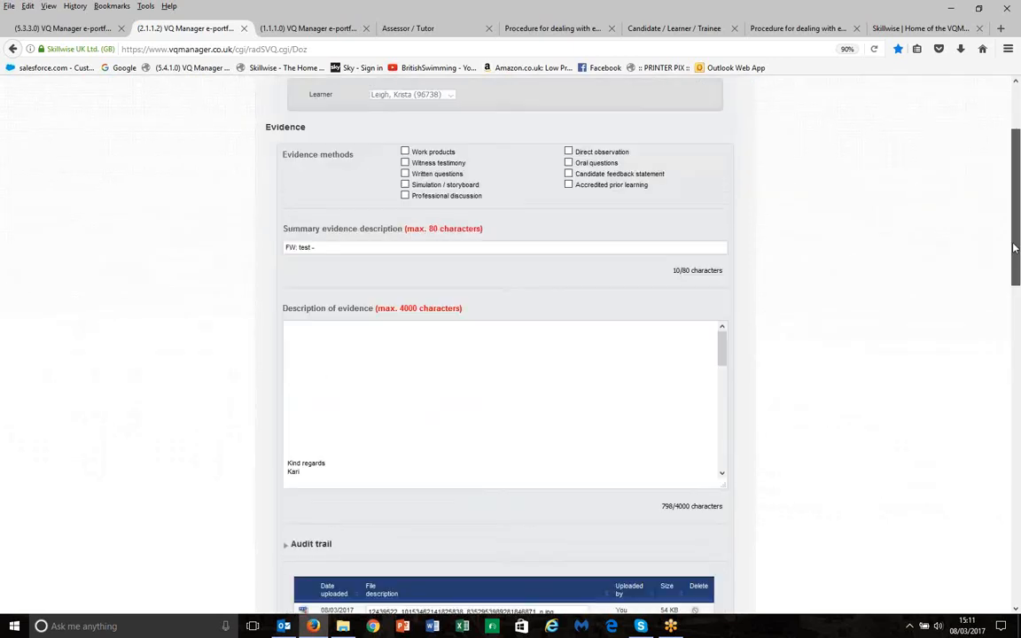
click(569, 225)
Step: Expand the Diploma in Customer Service L2 criteria to Unit 201, Learning outcome 1, Assessment criteria 1
drag(1016, 273, 996, 556)
scroll(996, 556, down, 3)
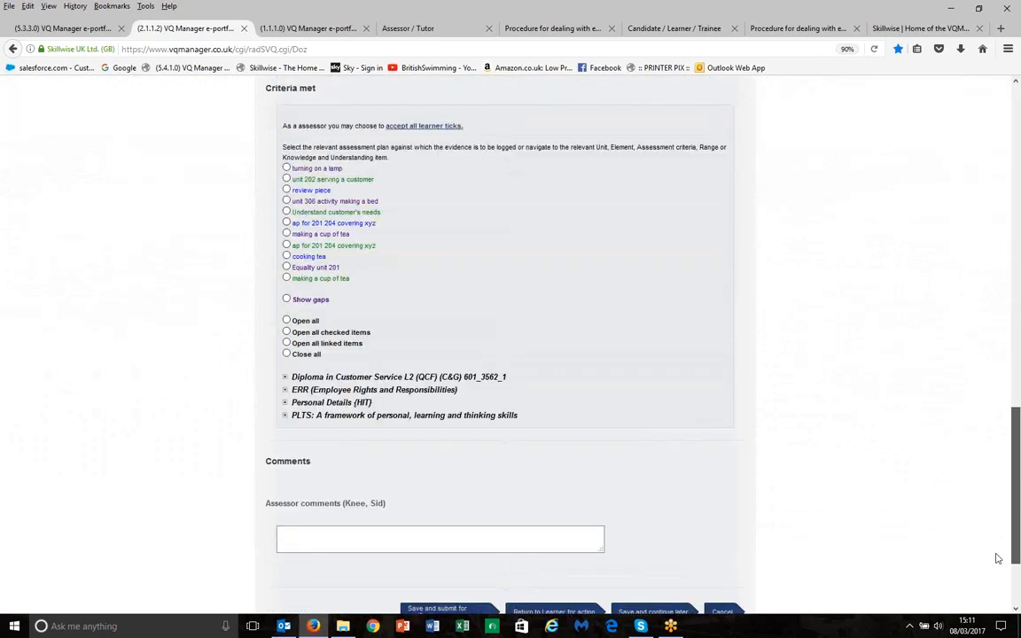
click(300, 379)
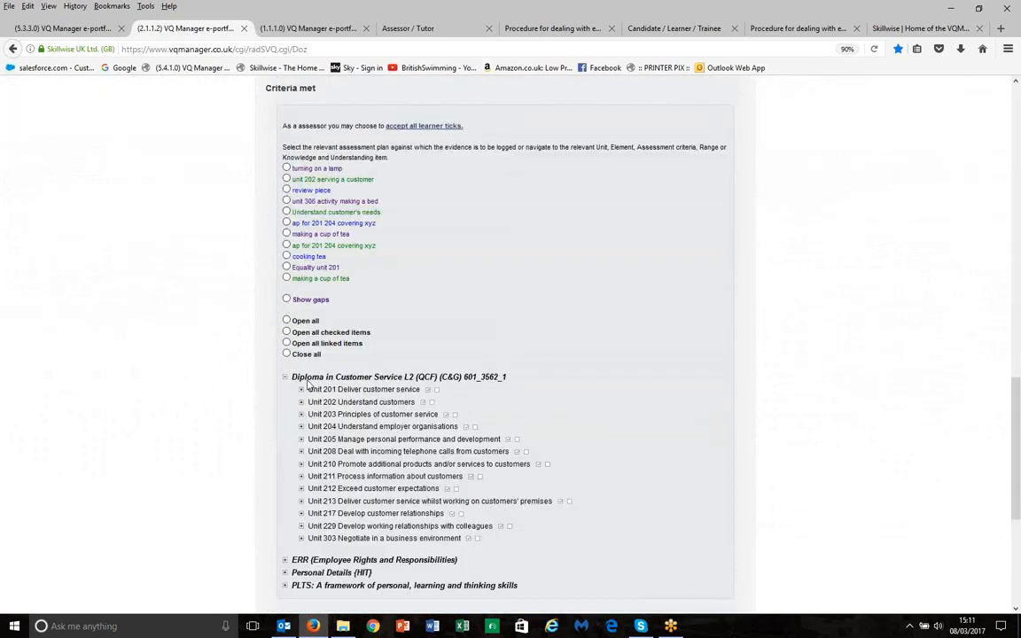
click(312, 390)
click(317, 401)
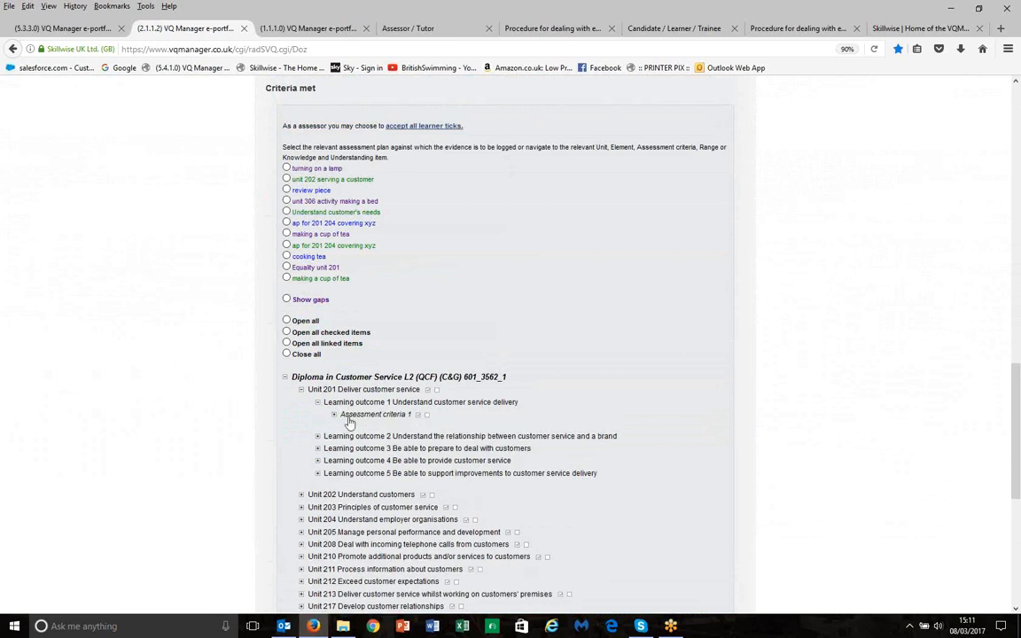
click(334, 414)
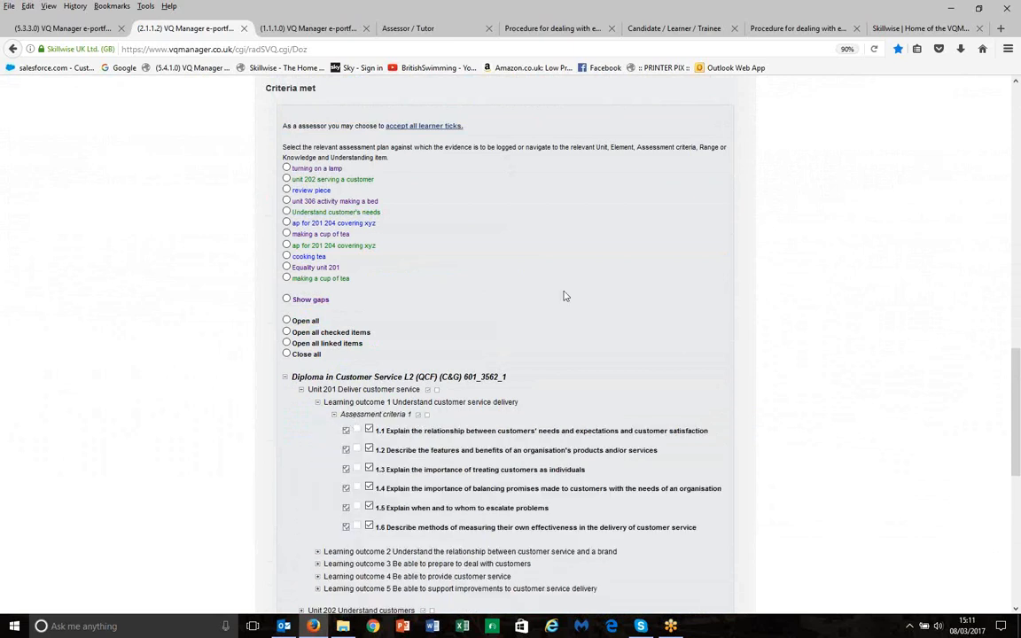
Step: Go to the assessor comments field and leave the evidence unsaved by returning to the to-do list
drag(1017, 397, 1018, 550)
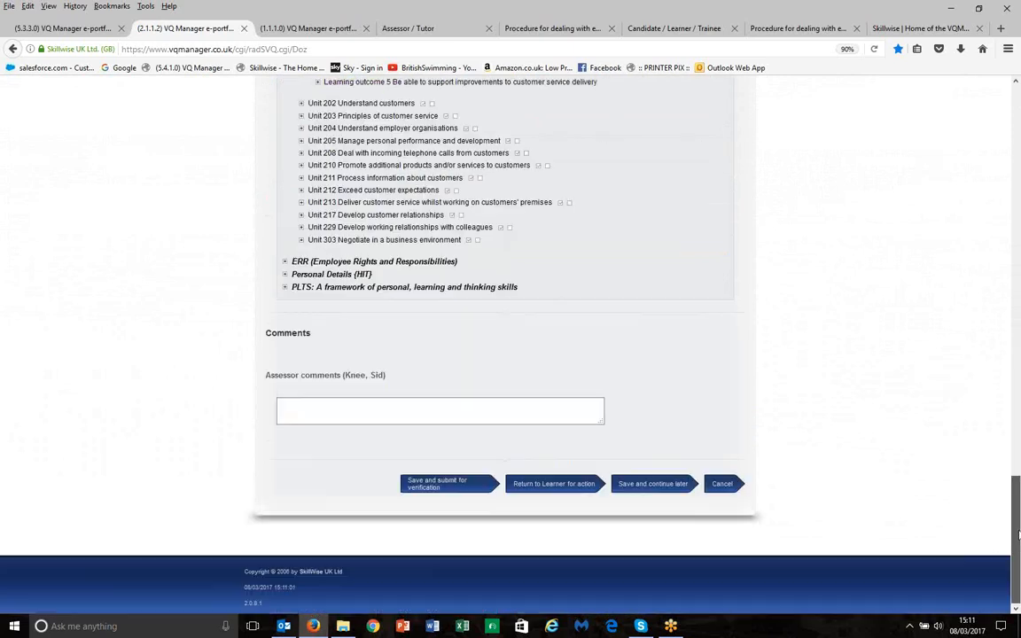
click(295, 418)
drag(1017, 582, 993, 174)
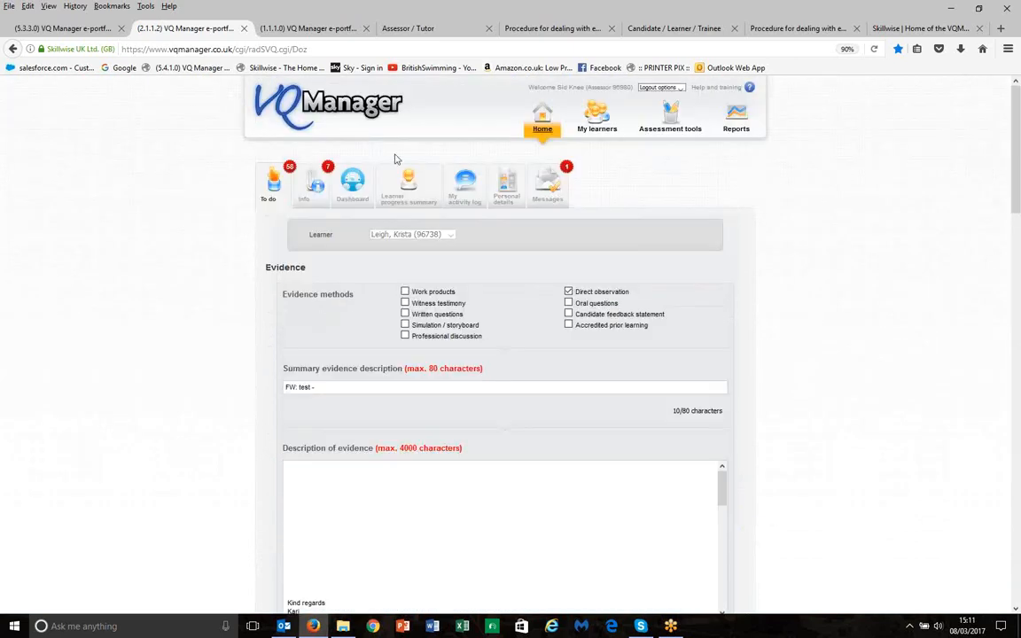
click(273, 192)
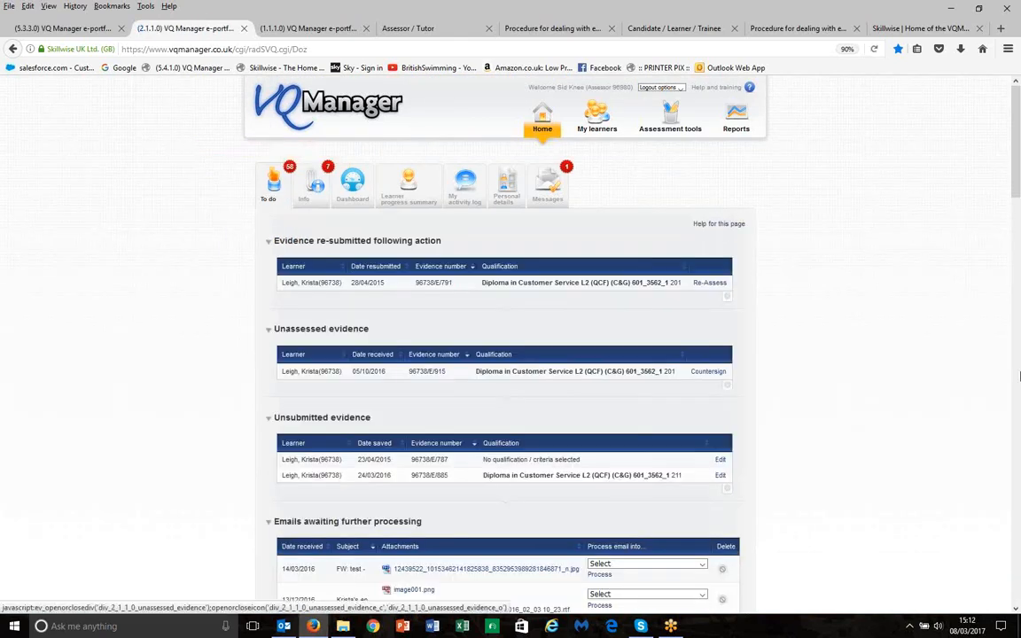
Step: Process the email "FW: test -" dated 14/03/2016 into the Learner activity log
scroll(1018, 221, down, 1)
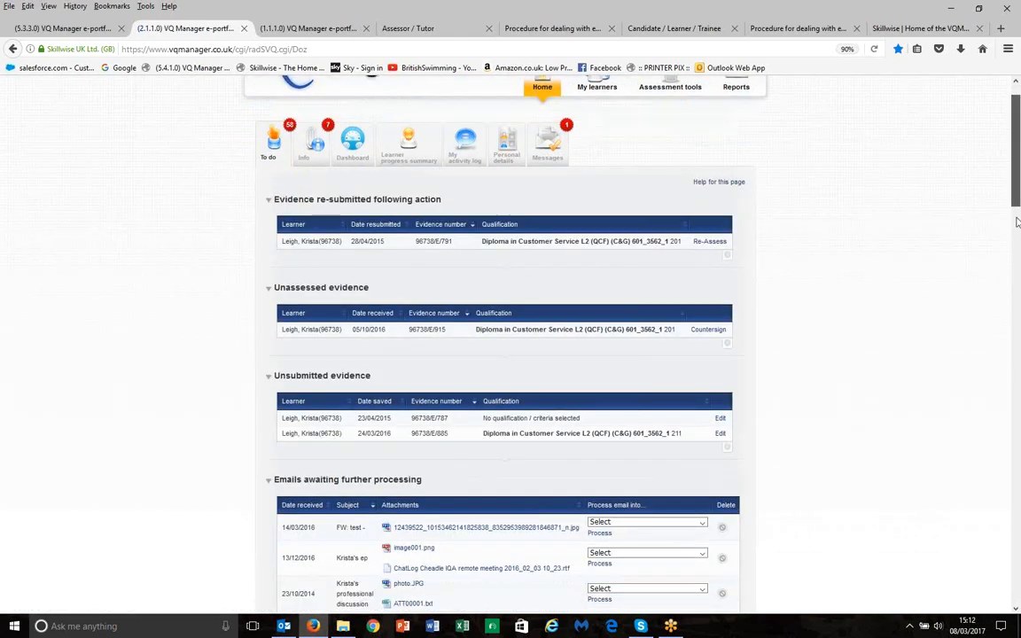
scroll(1018, 222, down, 5)
click(647, 302)
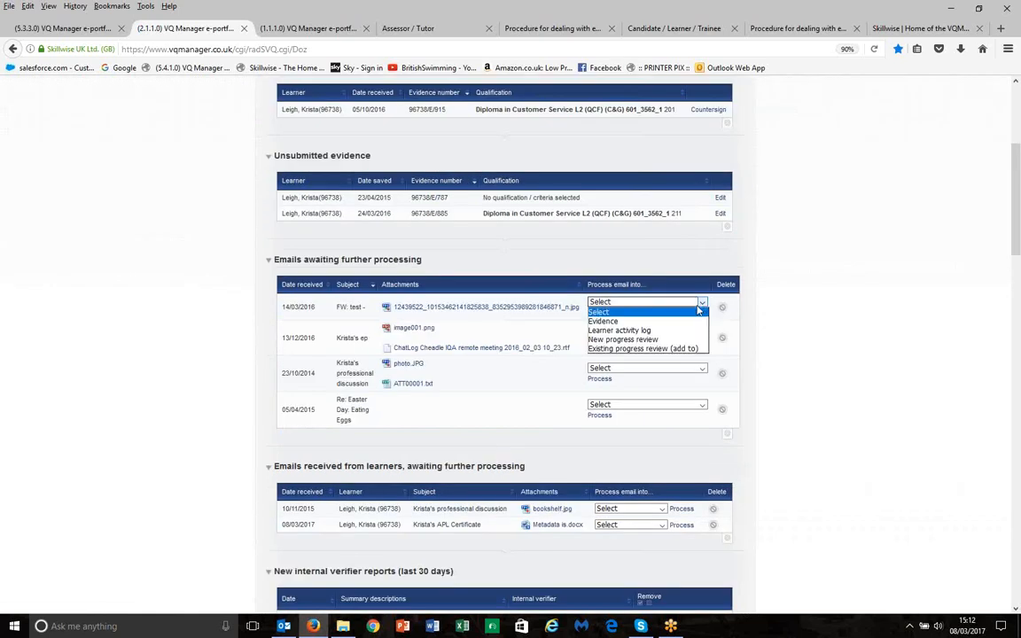
click(619, 330)
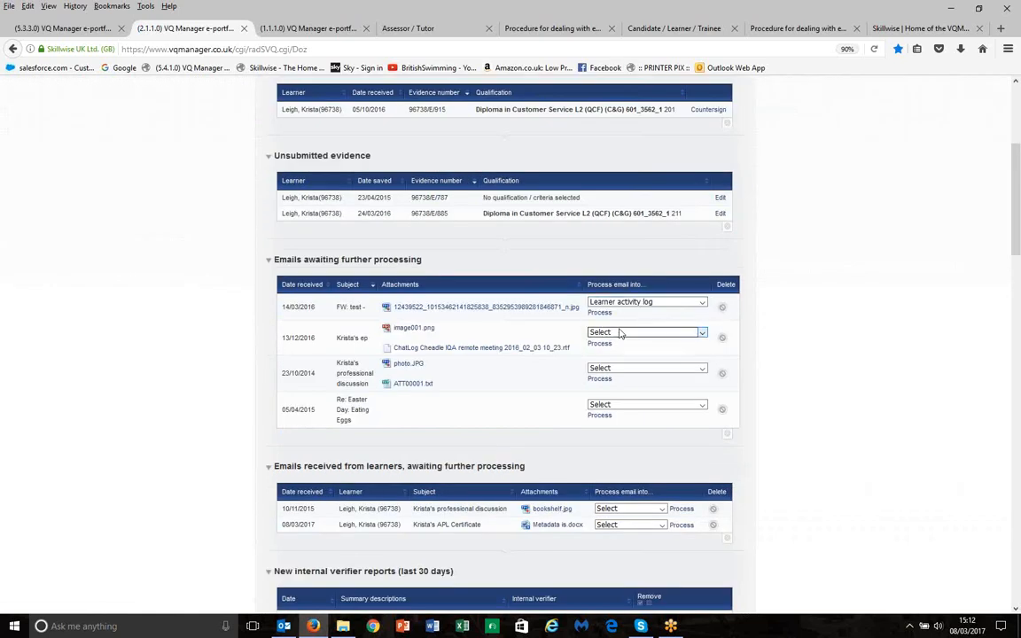
click(601, 315)
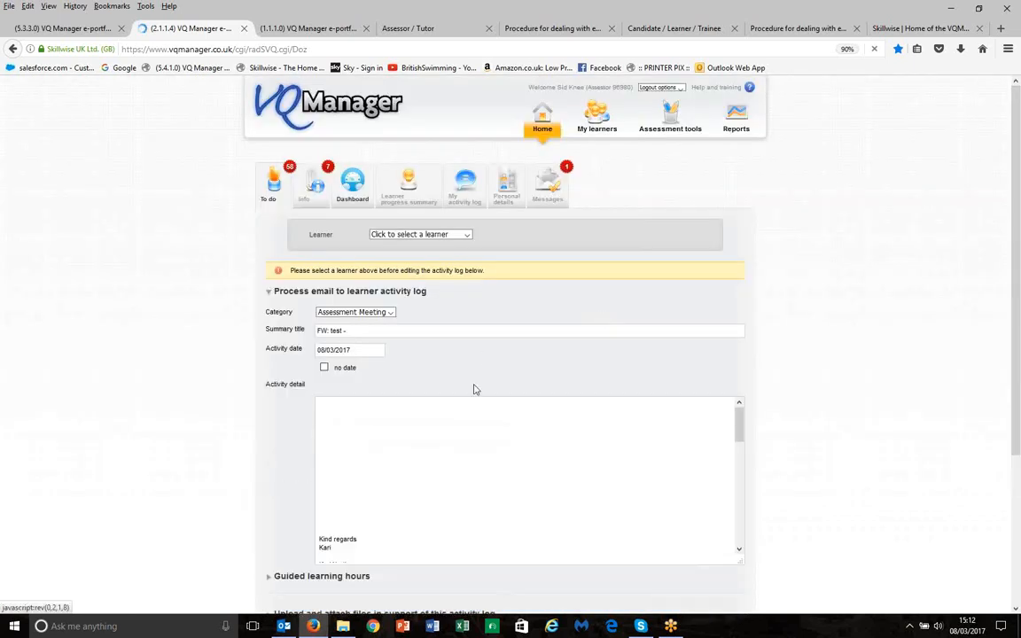
Step: Assign the first listed learner to the activity log entry, keep the Assessment Meeting category and set the summary title to "FW: test - hi"
click(454, 235)
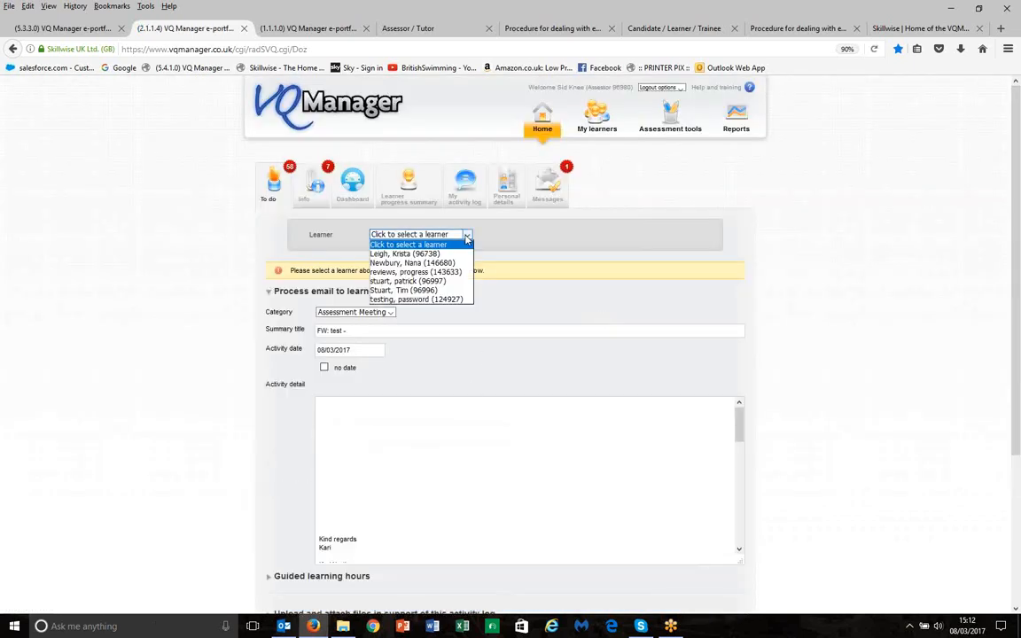
click(410, 254)
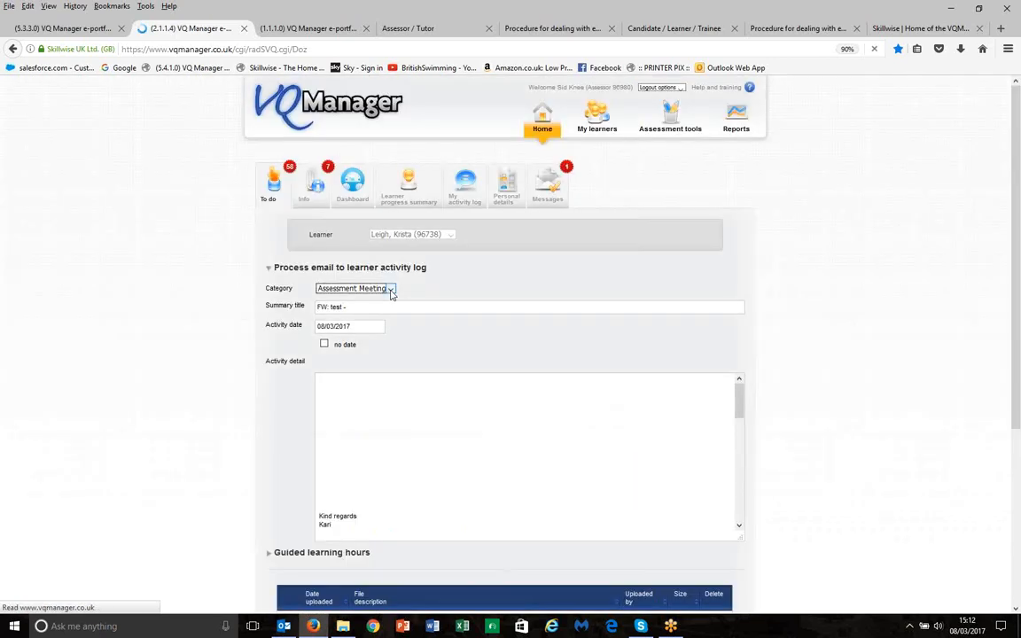
click(390, 291)
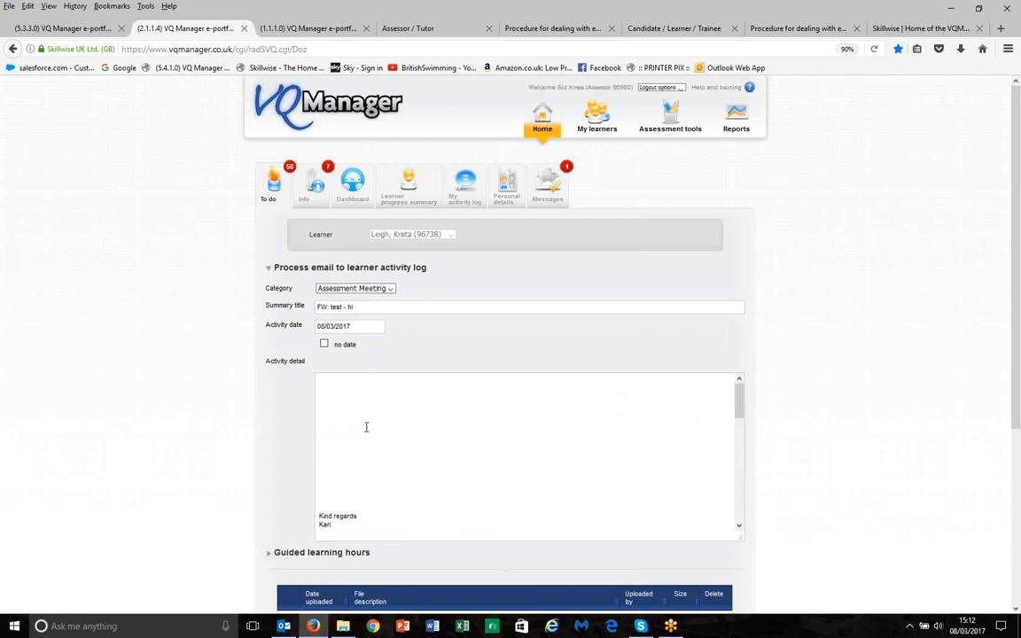
scroll(1017, 315, down, 2)
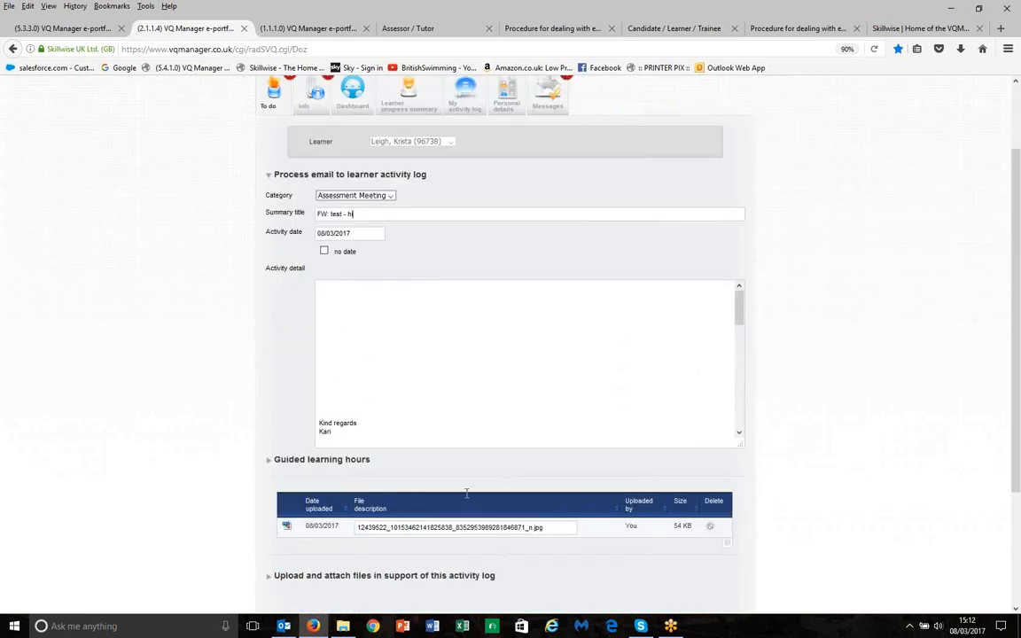
drag(1018, 233, 1018, 258)
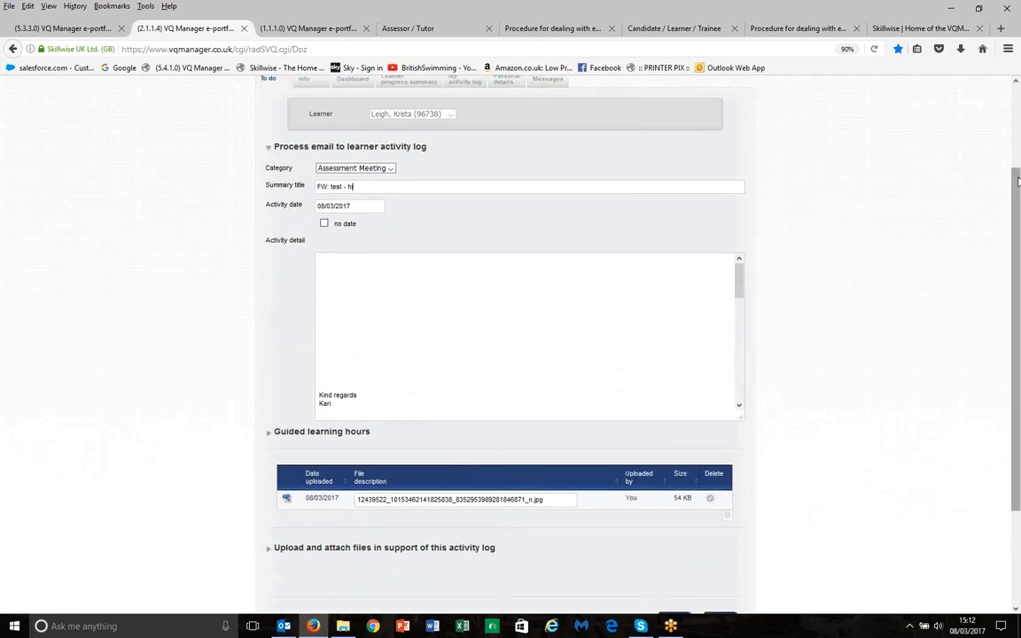
drag(1018, 177, 630, 517)
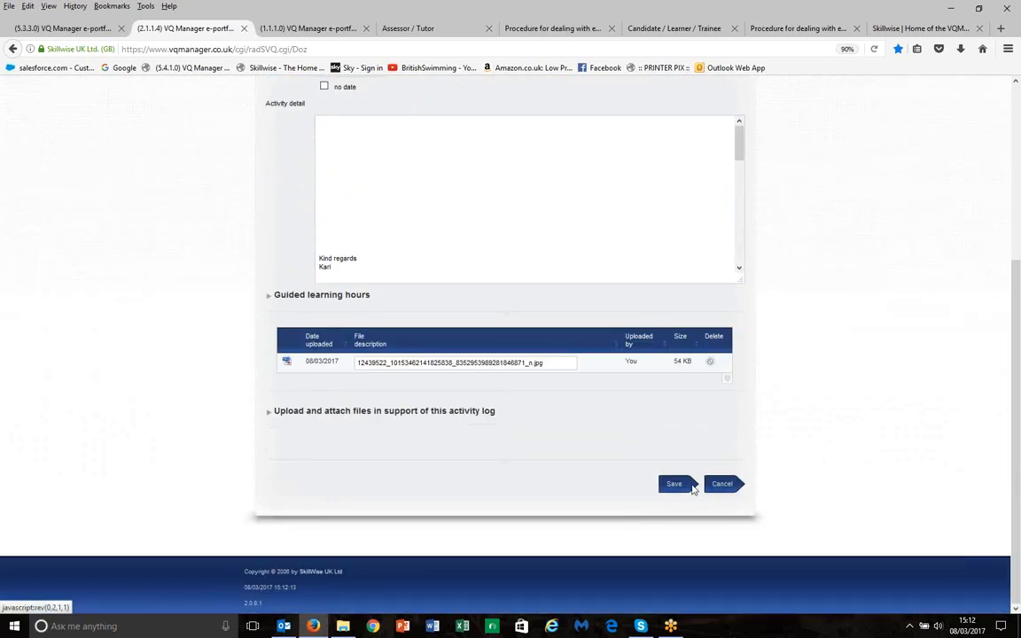
drag(1014, 418, 996, 219)
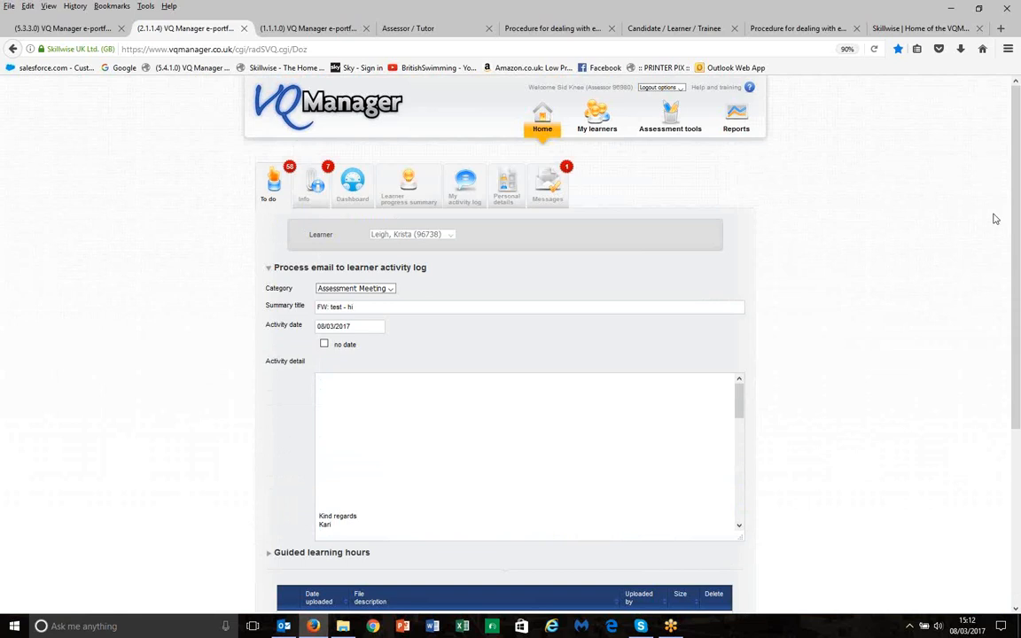
Step: Return to the to-do list without saving the activity log and process the email "FW: test -" dated 14/03/2016 into a new progress review
click(273, 192)
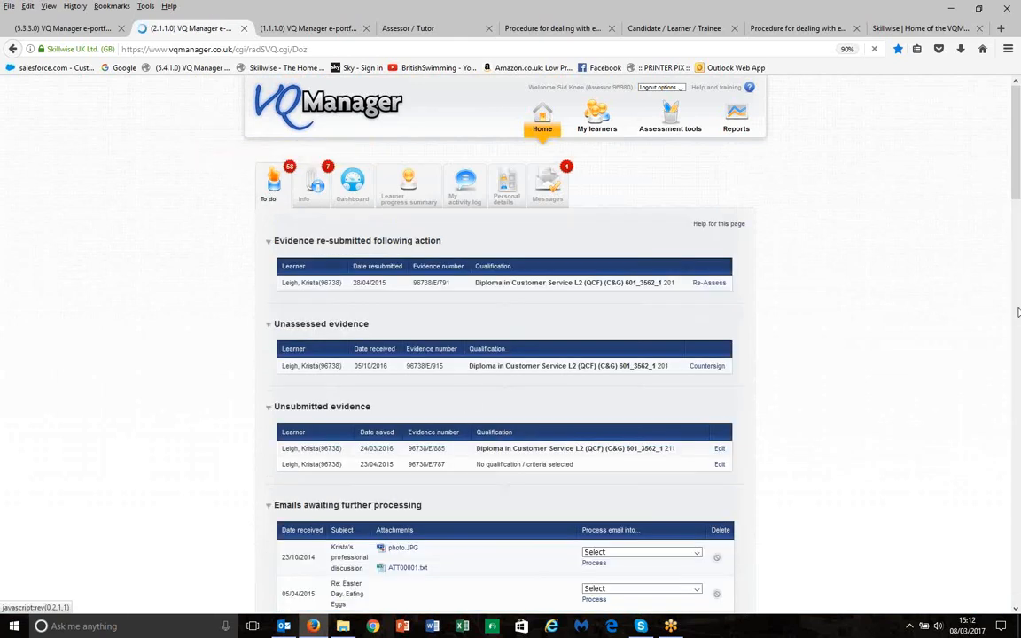
scroll(1017, 174, down, 5)
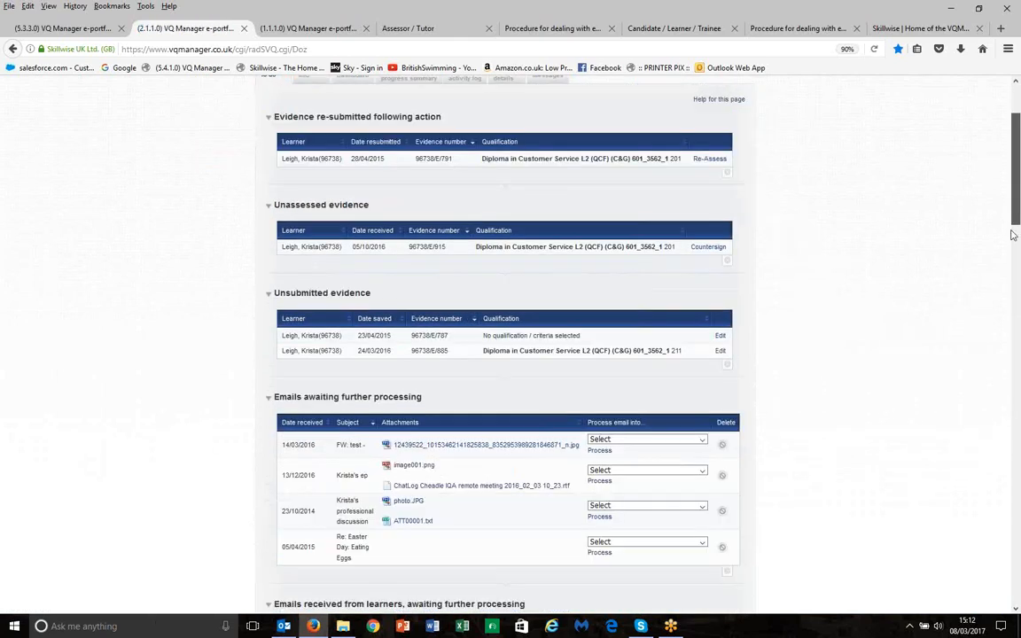
click(656, 246)
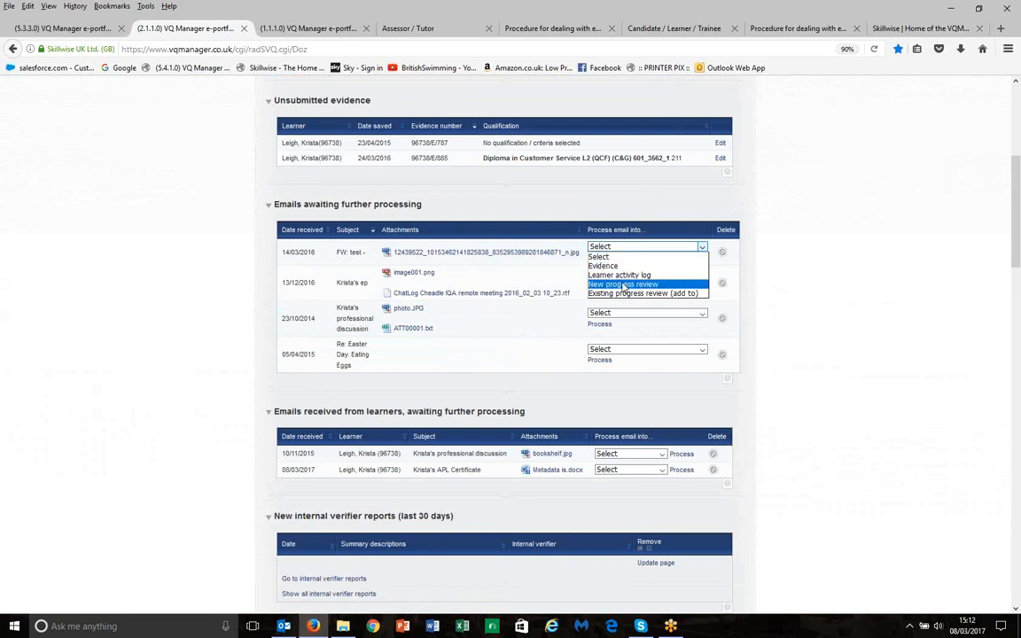
click(623, 284)
click(599, 261)
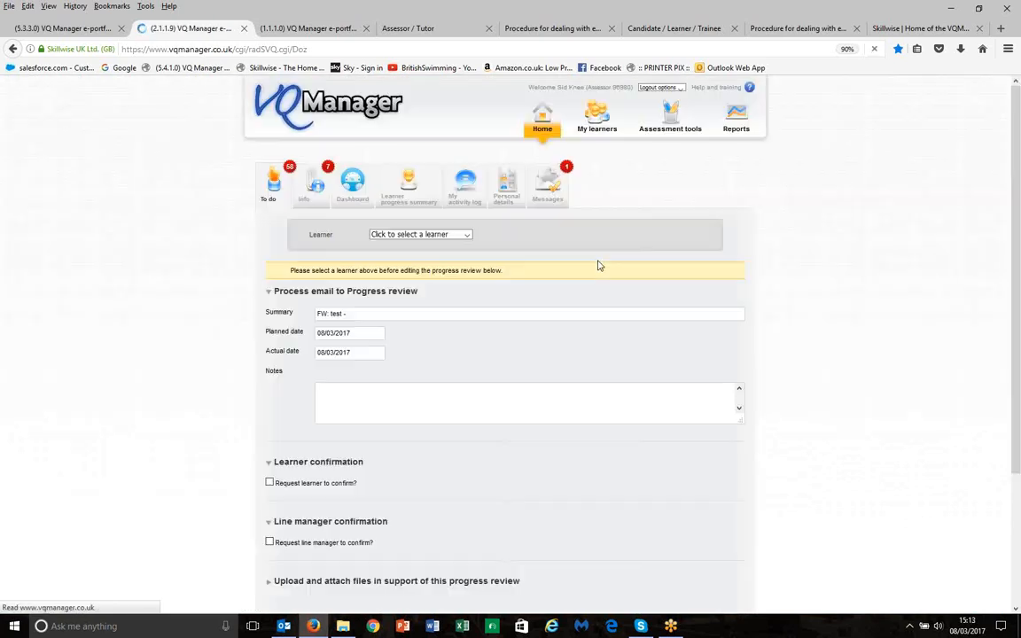
Step: Assign the first listed learner to the new progress review and check the planned date's calendar without changing the date
click(420, 234)
click(411, 259)
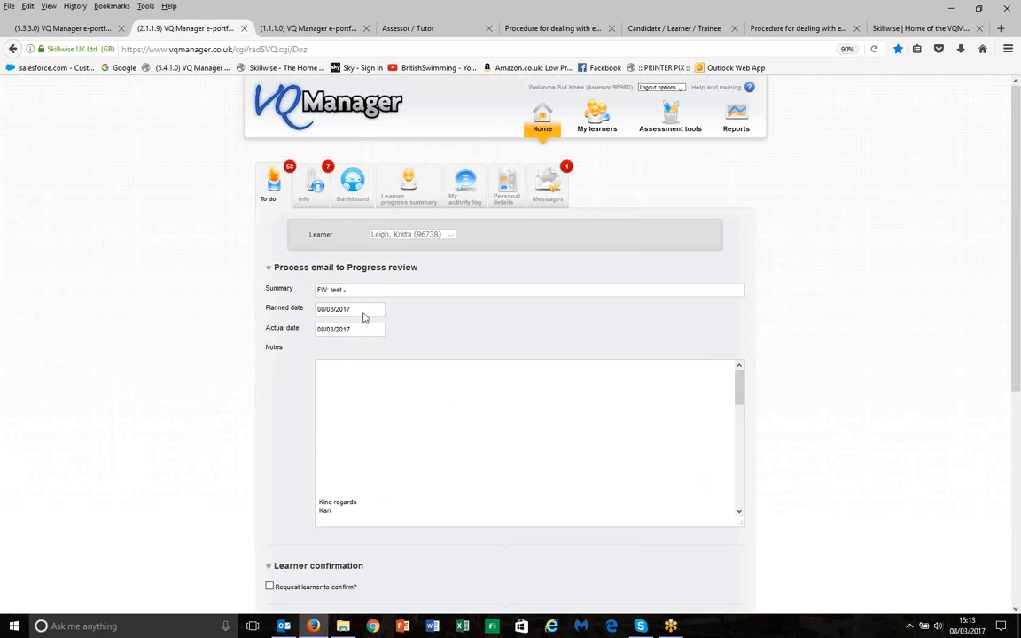
click(364, 314)
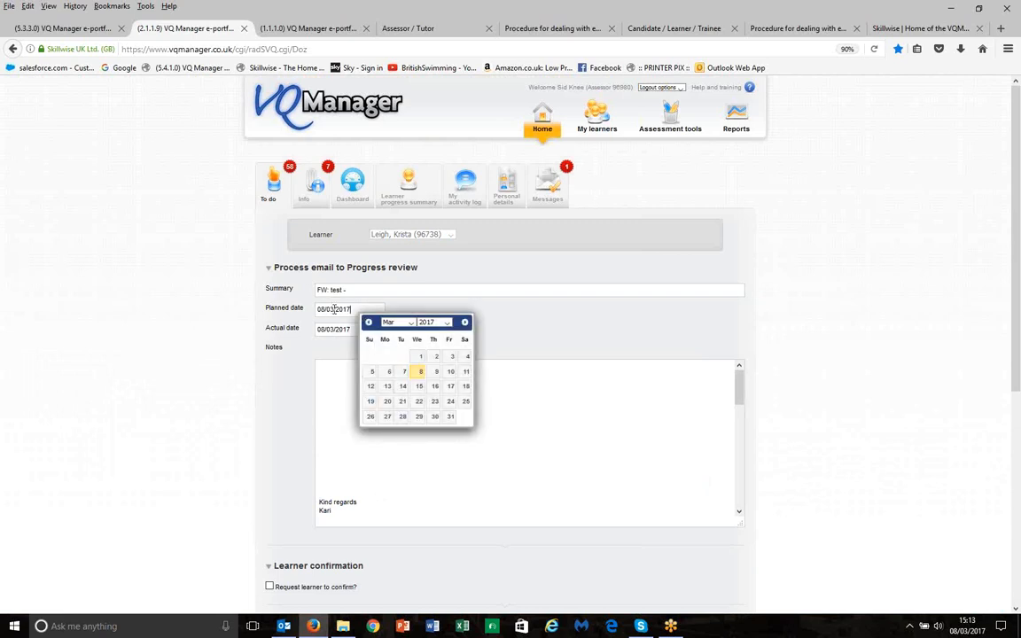
click(638, 309)
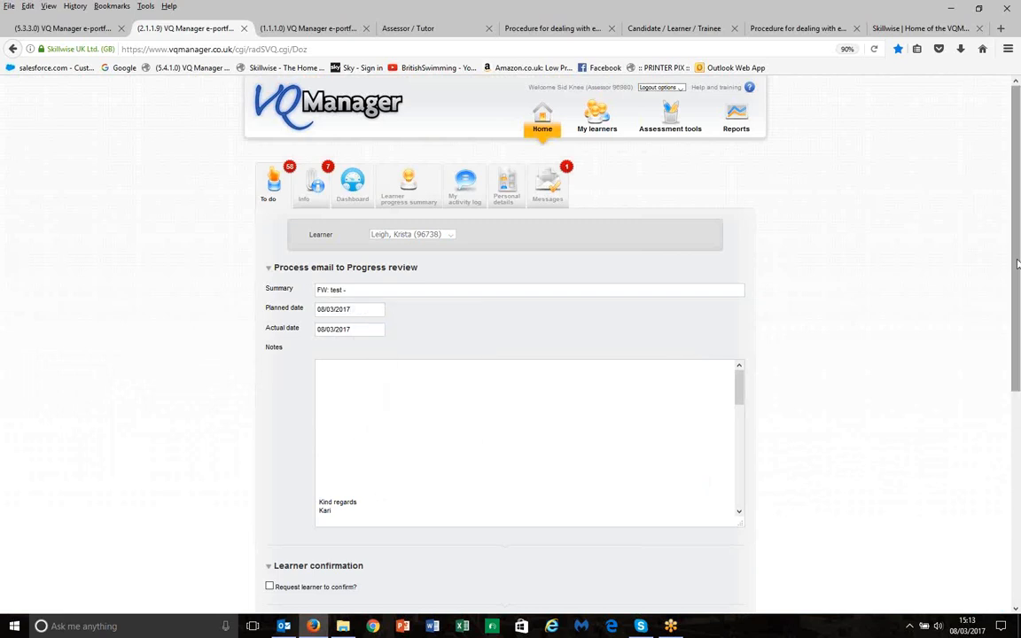
Step: Examine the new progress review's confirmation options and attachment, and leave it unsaved by returning to the to-do list
drag(1017, 264, 1017, 496)
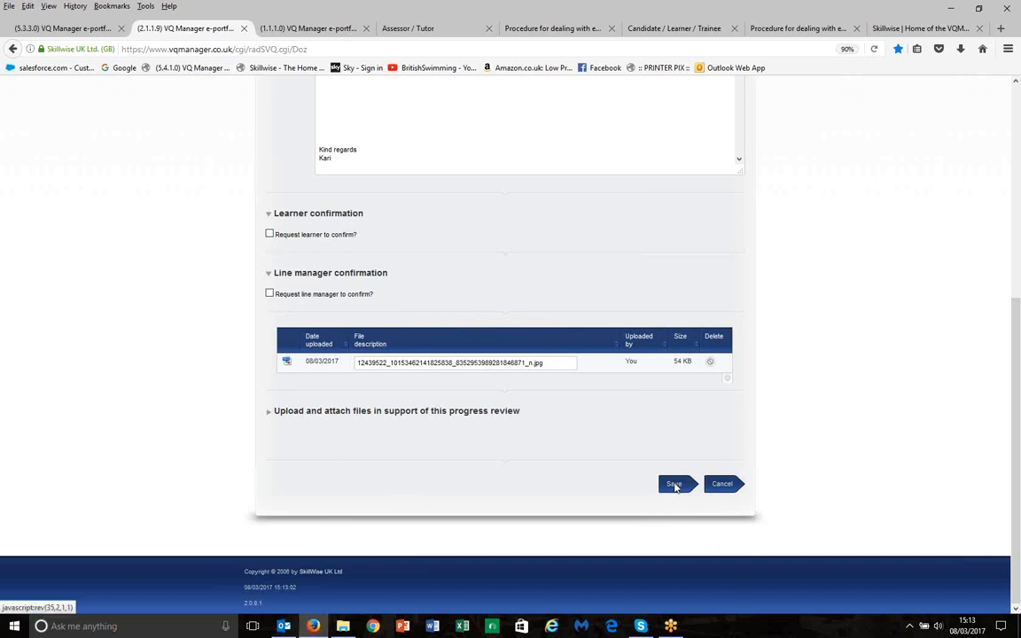
scroll(554, 299, up, 5)
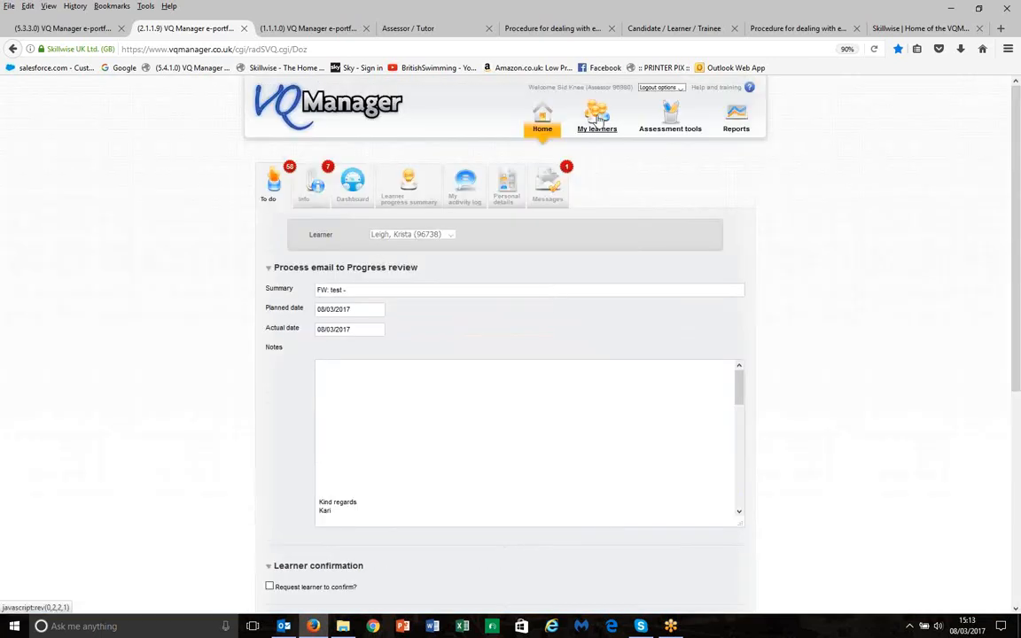
click(274, 185)
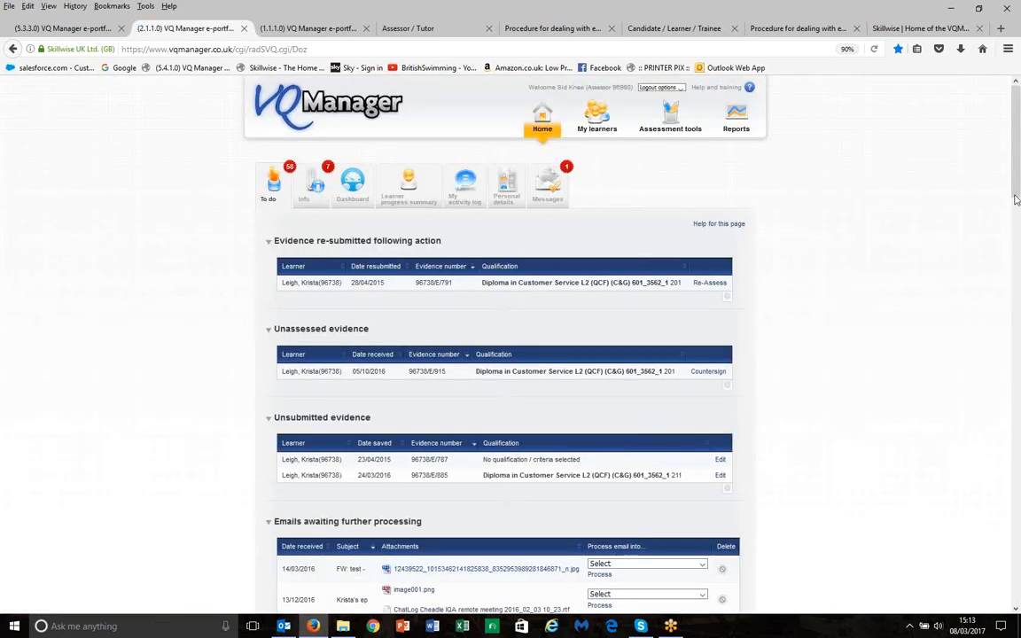
Step: Process the email "FW: test -" dated 14/03/2016 as an addition to an existing progress review
scroll(1016, 197, down, 3)
click(629, 264)
click(626, 311)
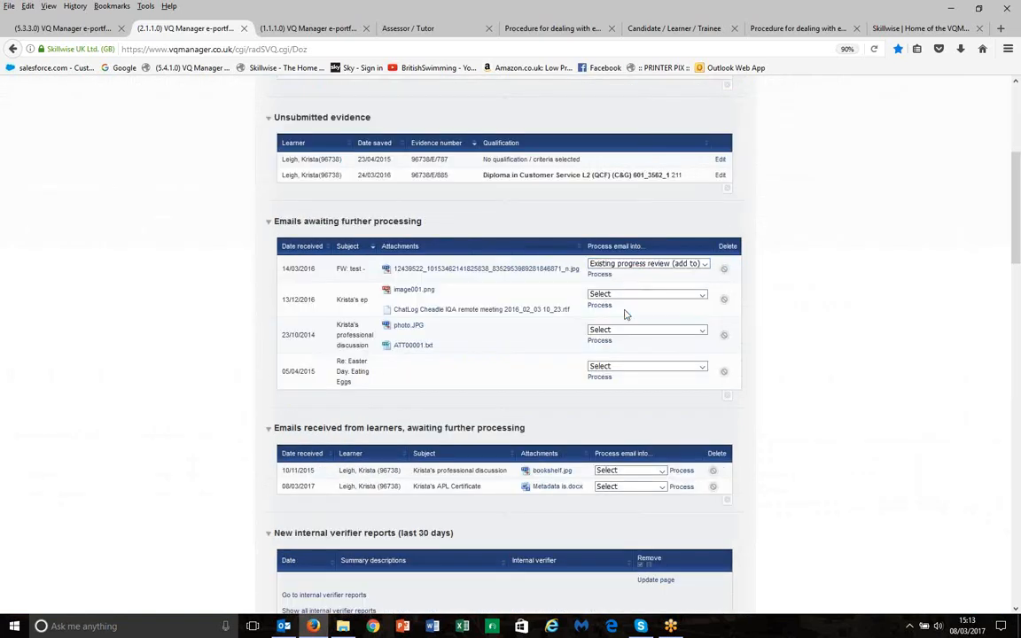
click(602, 276)
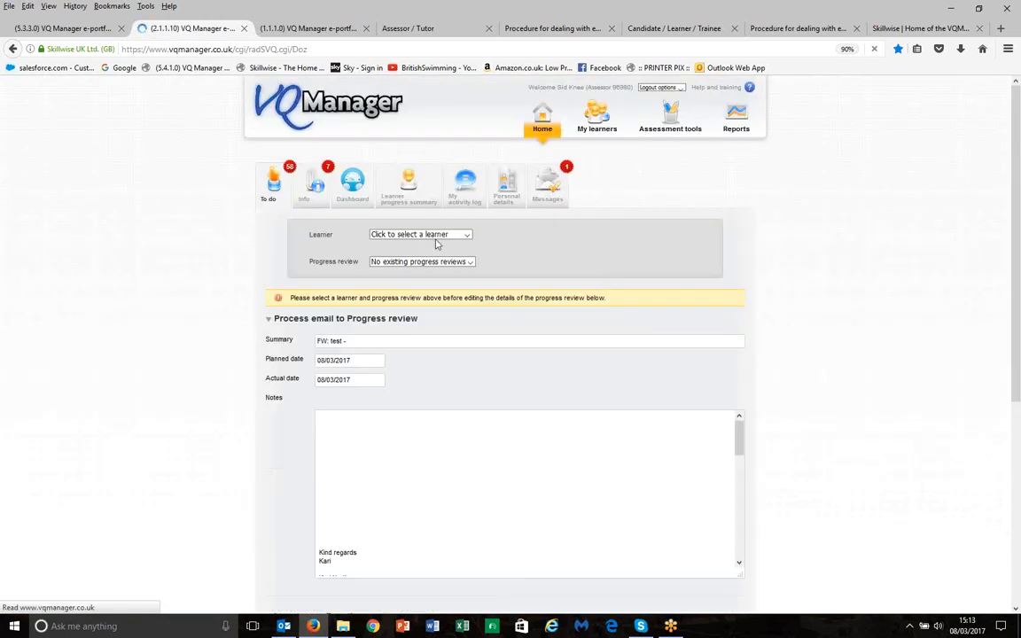
Step: Assign the email to the first listed learner and their existing progress review "18/02/2014 : Progress review (172)"
click(434, 236)
click(421, 251)
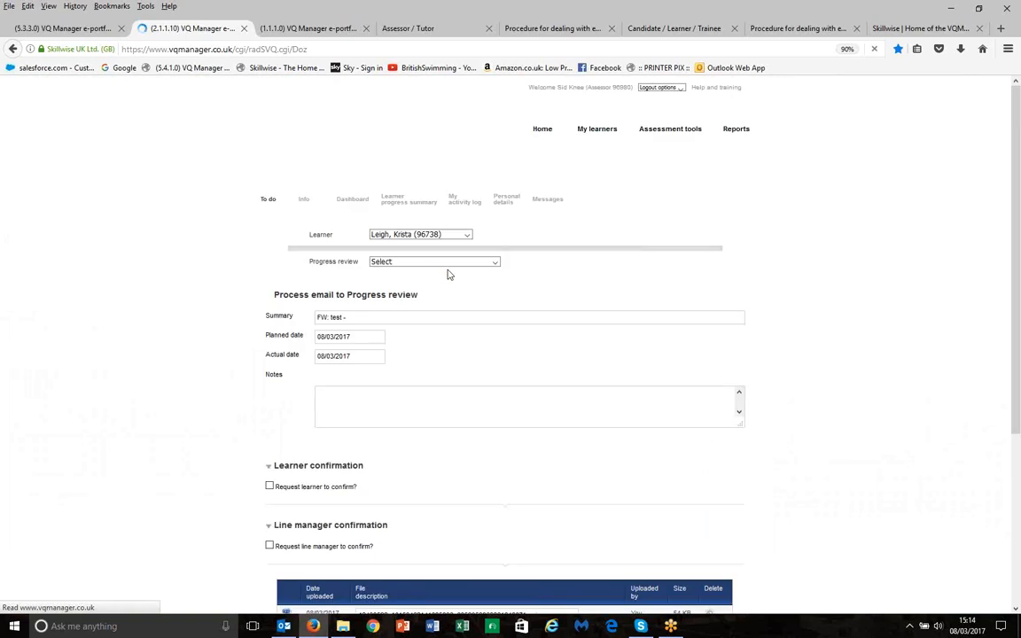
click(447, 263)
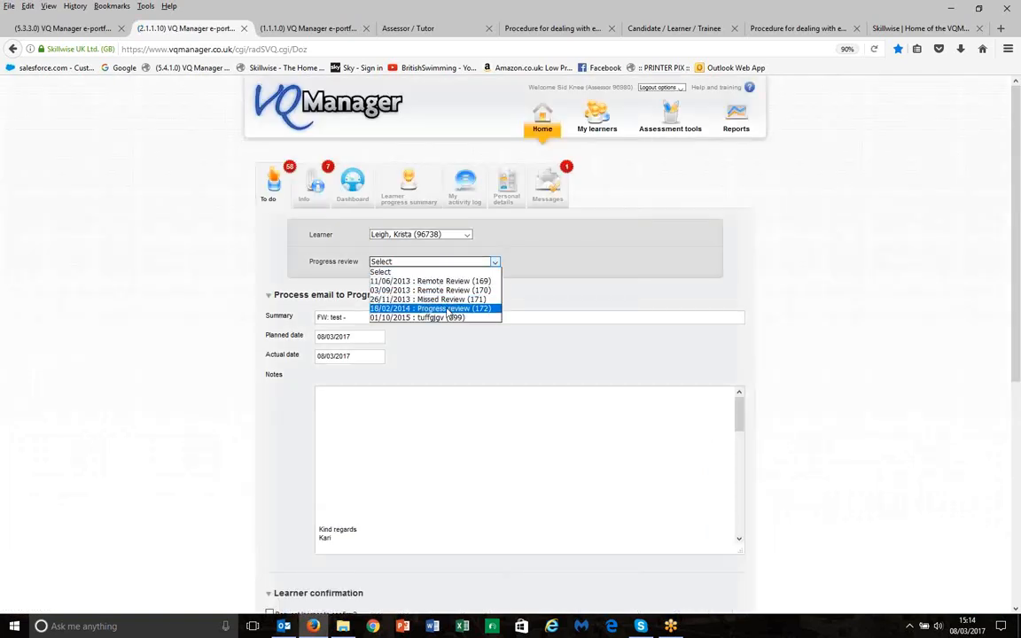
click(448, 310)
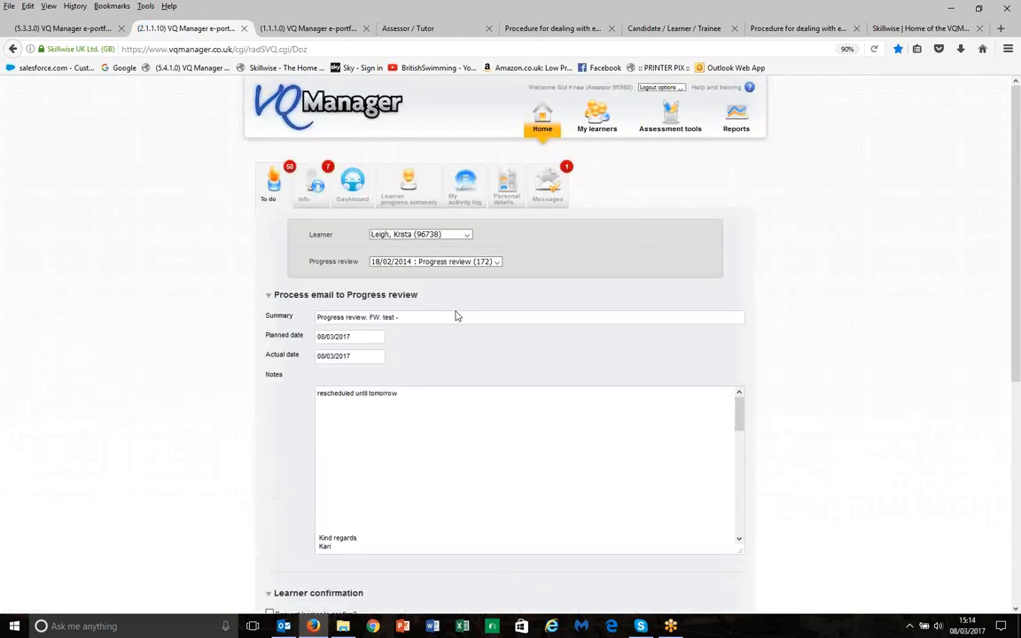
Step: Leave the progress review unsaved by returning to the to-do list, and show the processing options for the email "FW: test -"
drag(1017, 189, 970, 379)
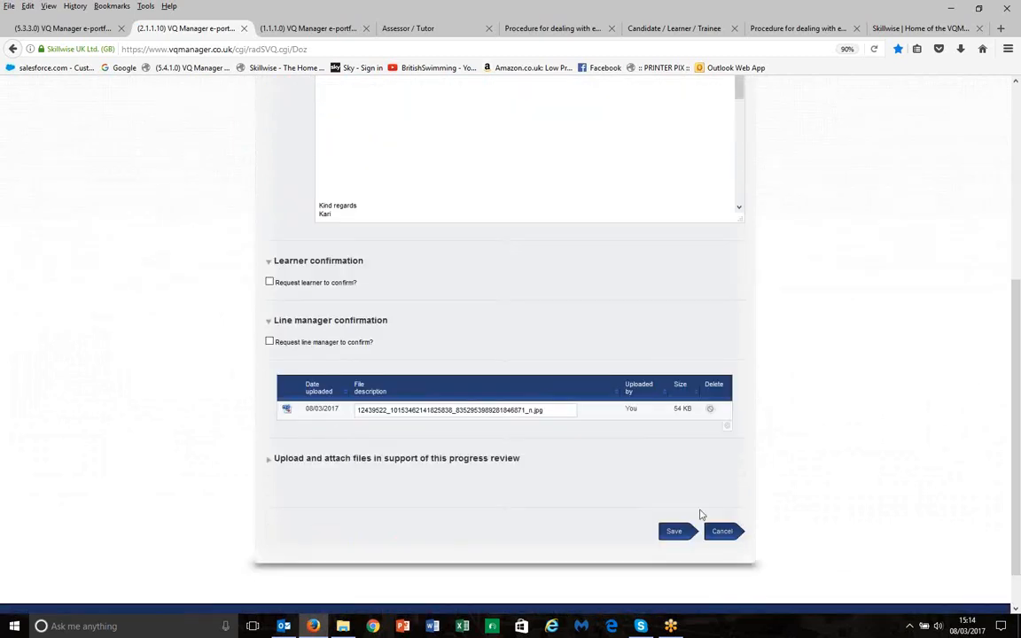
drag(1018, 393, 1009, 161)
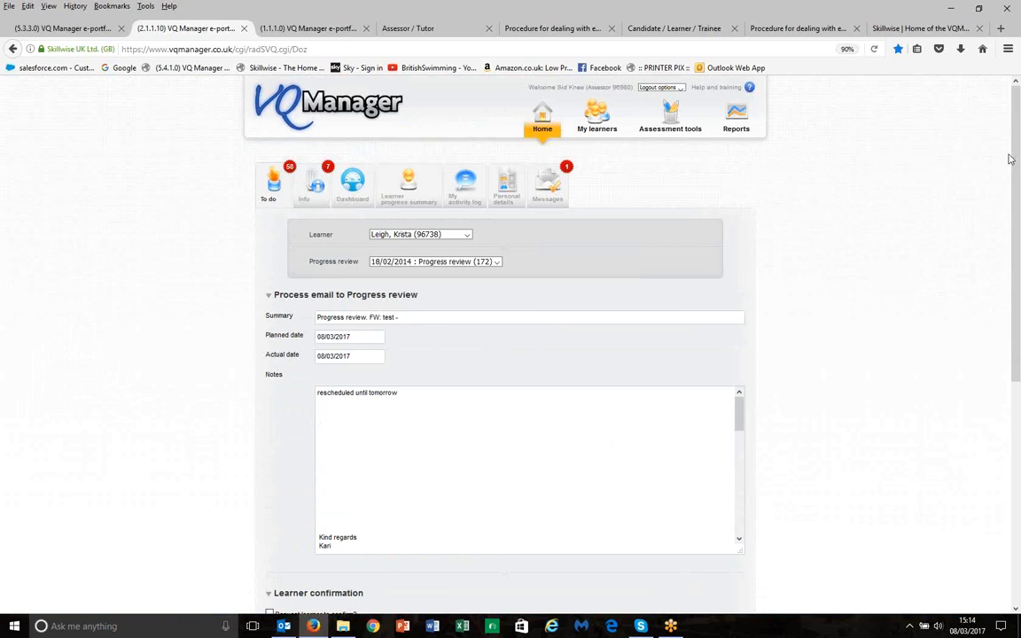
click(624, 182)
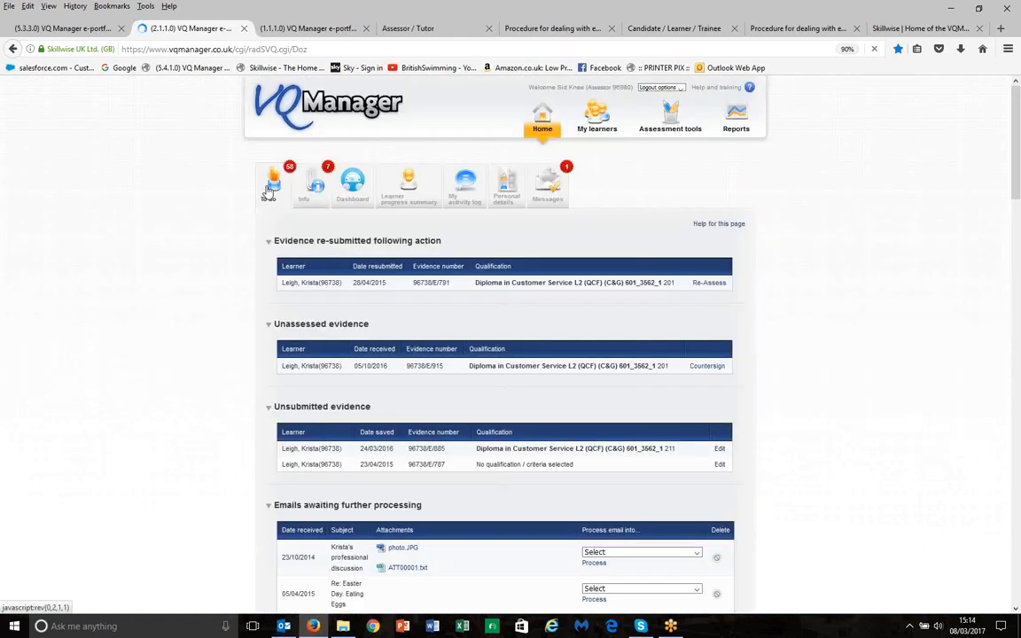
click(652, 563)
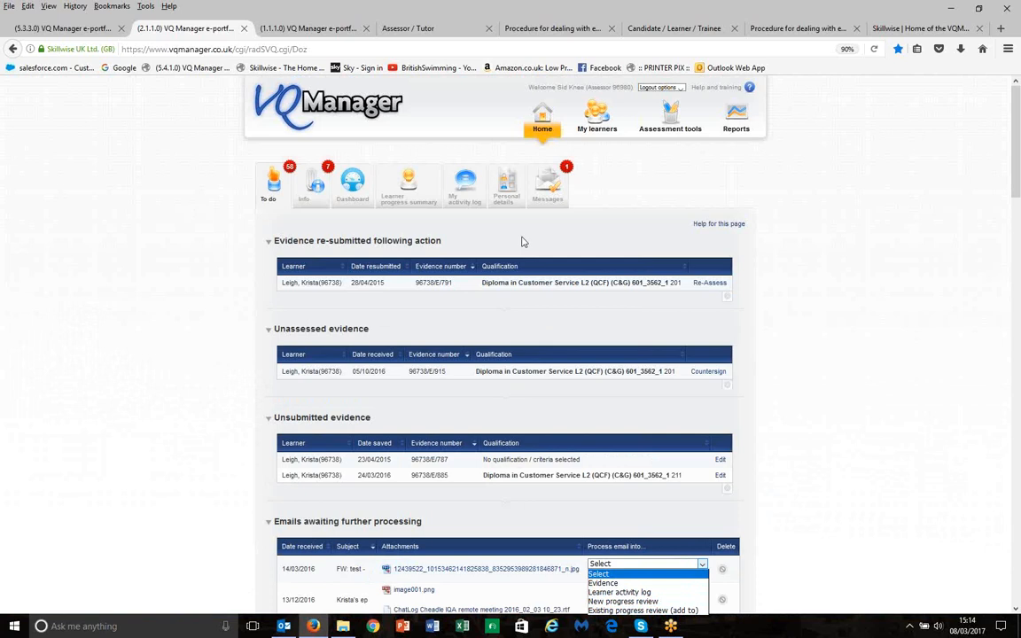
Step: Switch to the SkillWise Assessor / Tutor resources page and locate the "Emailing items into VQManager" guide
click(316, 29)
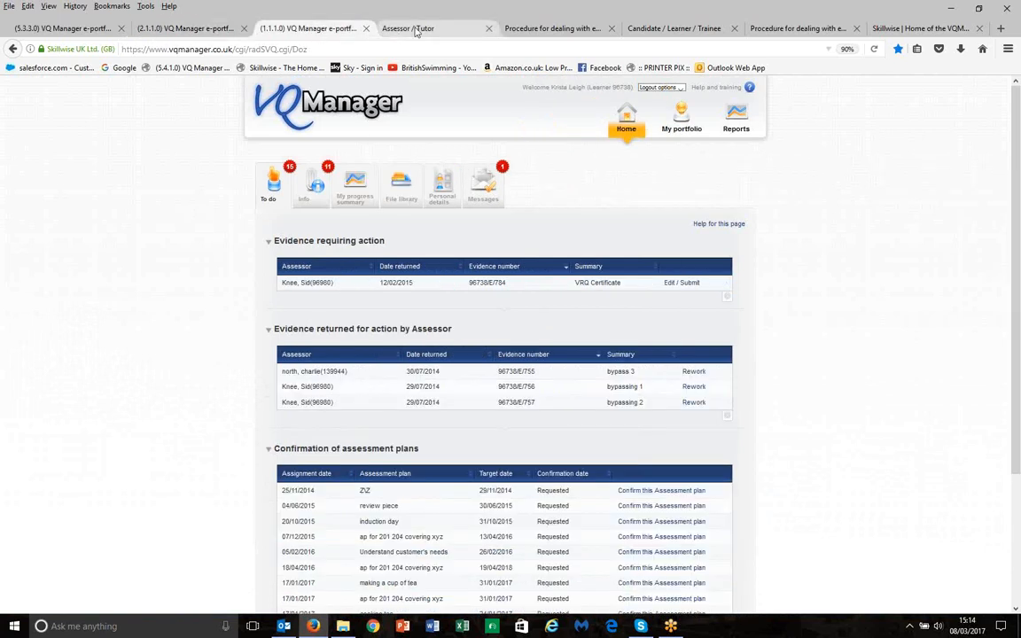
click(415, 32)
mouse_move(882, 121)
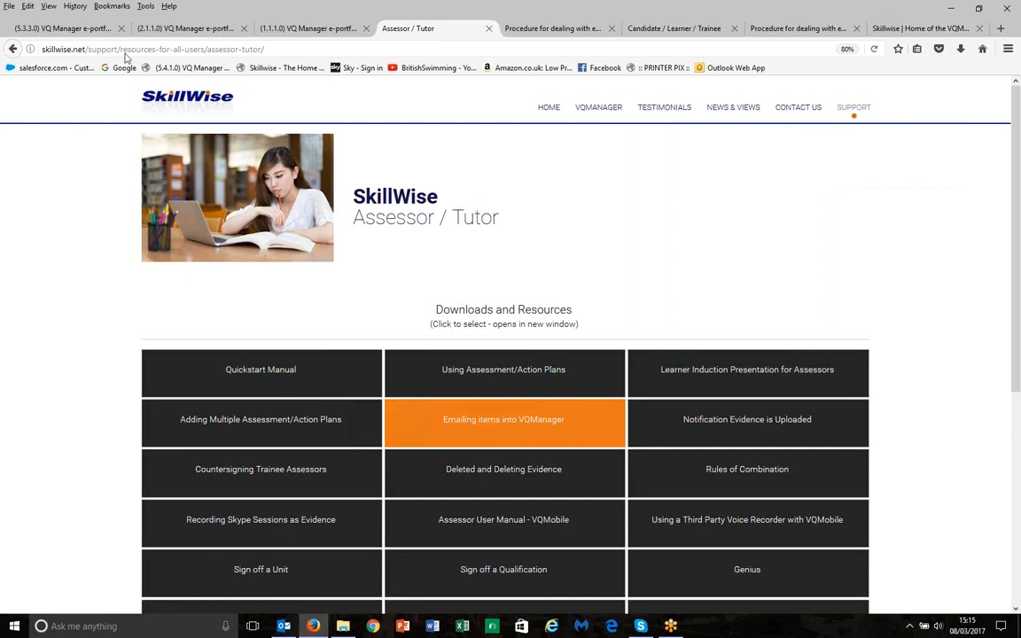
Step: Return to the assessor's VQ Manager to-do list and show the processing options for the learner email dated 10/11/2015
click(182, 30)
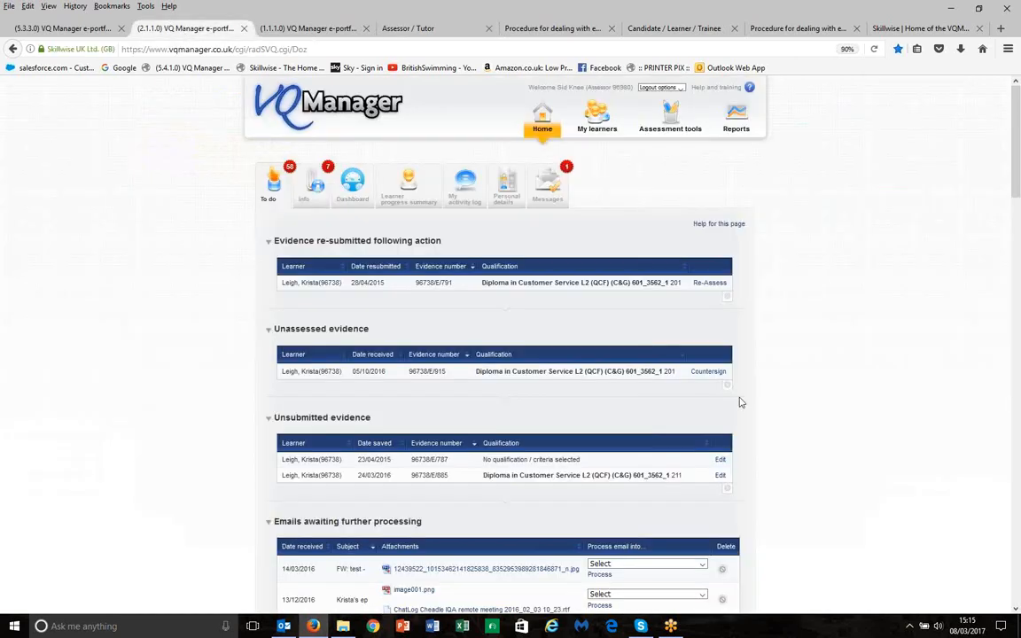
drag(1017, 169, 1013, 272)
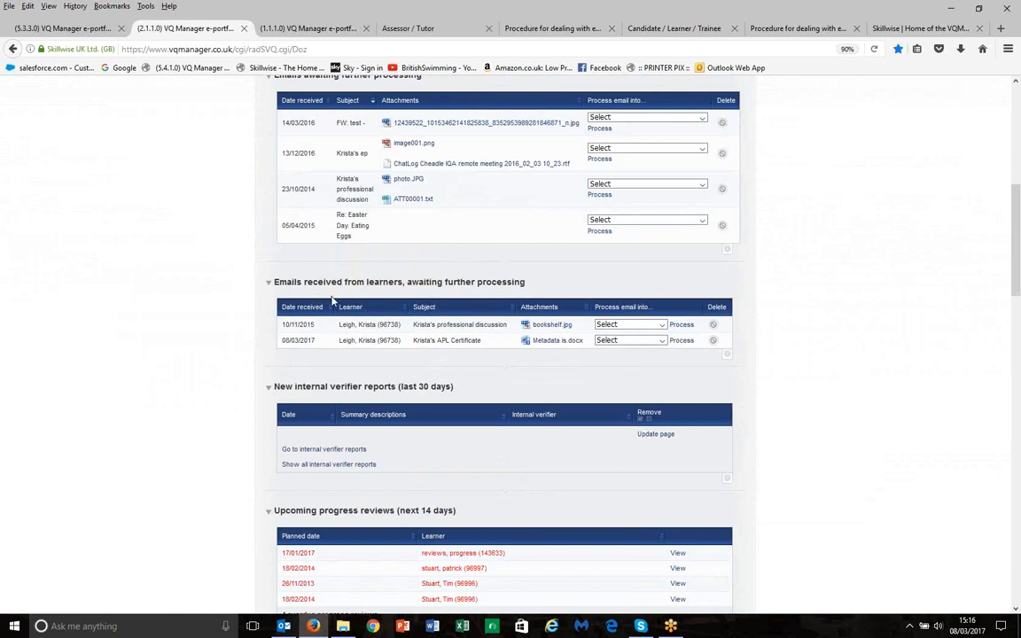
click(661, 326)
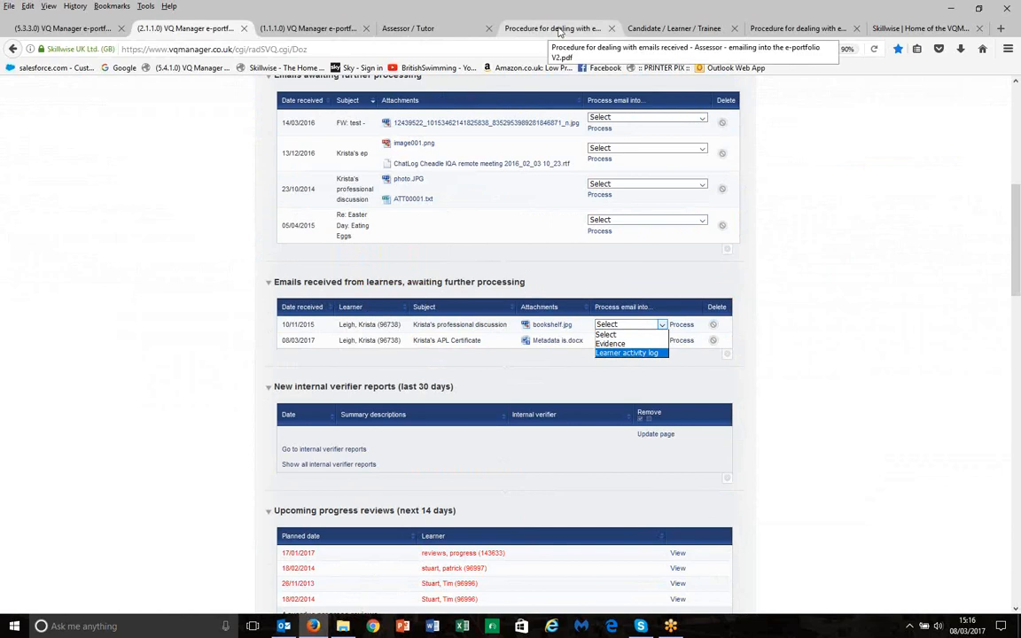
Step: Switch to the SkillWise Candidate / Learner / Trainee resources page and locate the "Emailing Evidence into VQManager" guide
click(661, 33)
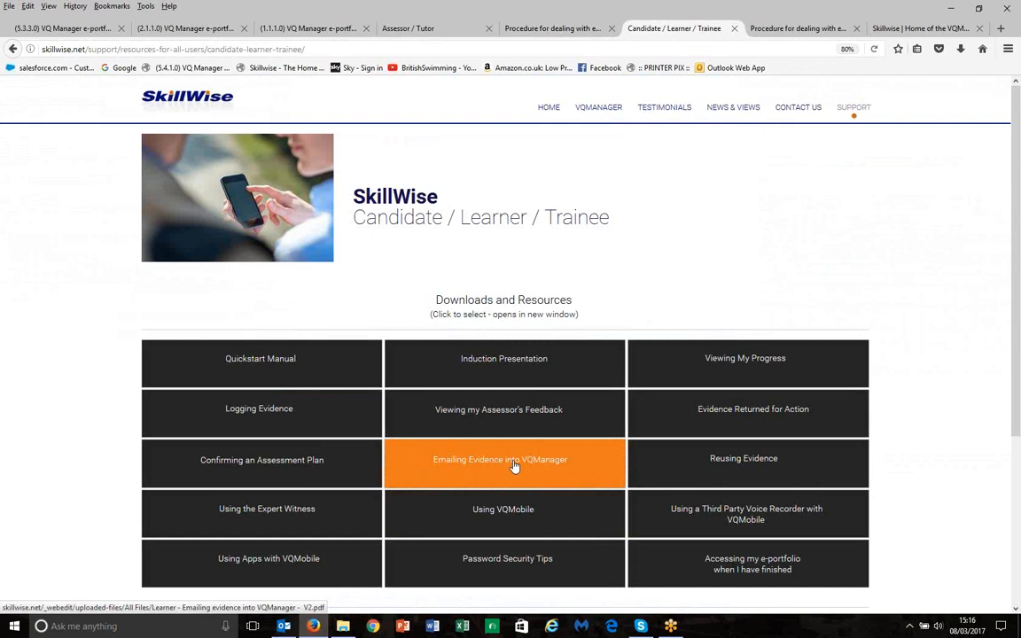
click(938, 444)
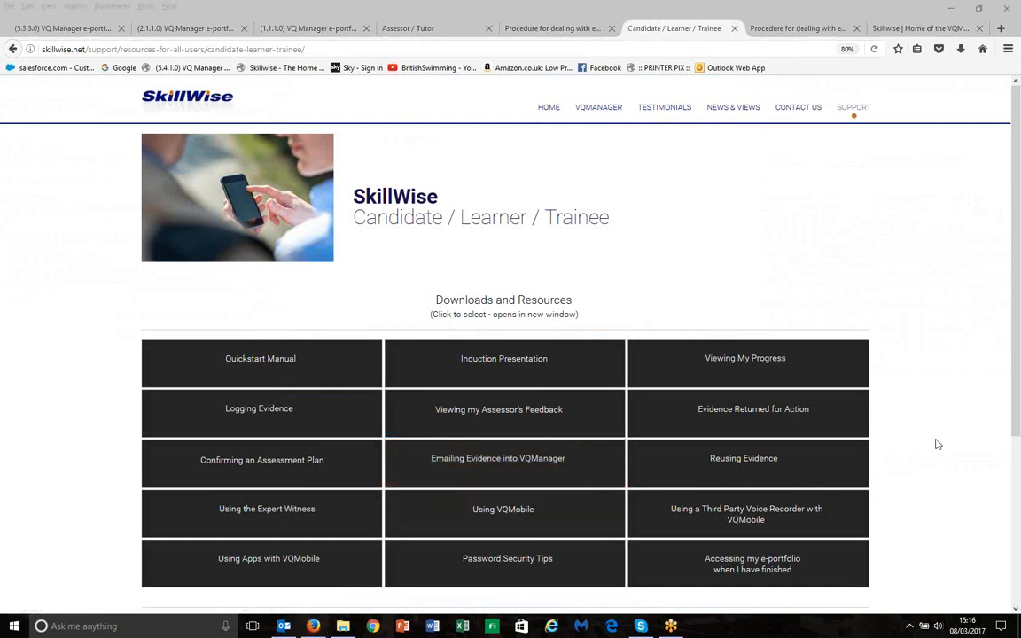